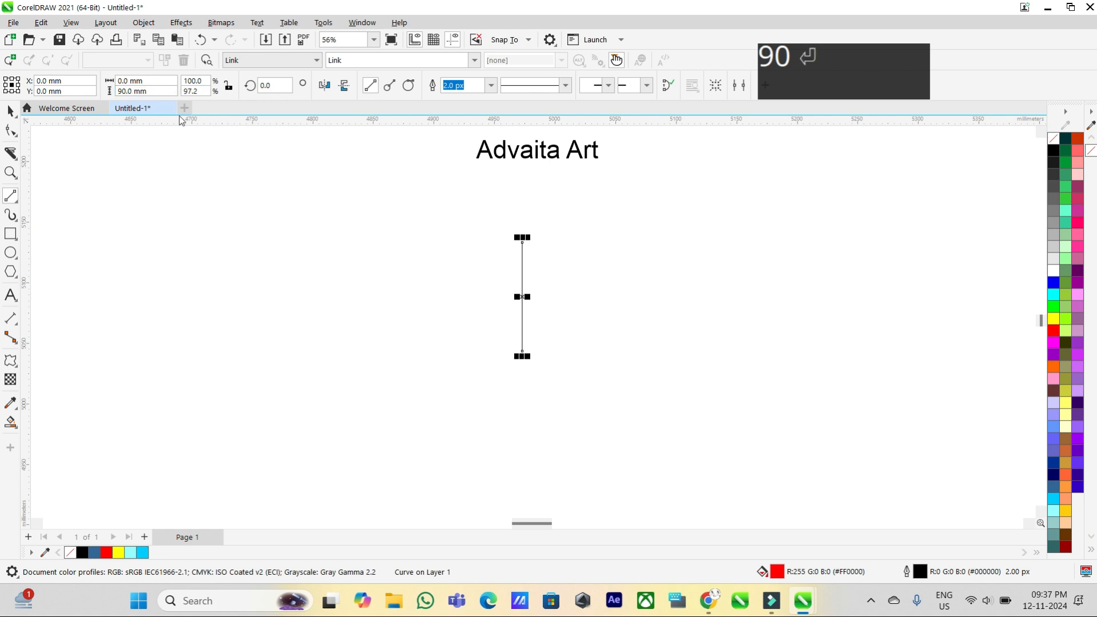
- Apply a smooth zipper distortion to the vertical line with amplitude 90 and frequency 3
{"action": "left_click", "coordinate": [11, 110]}
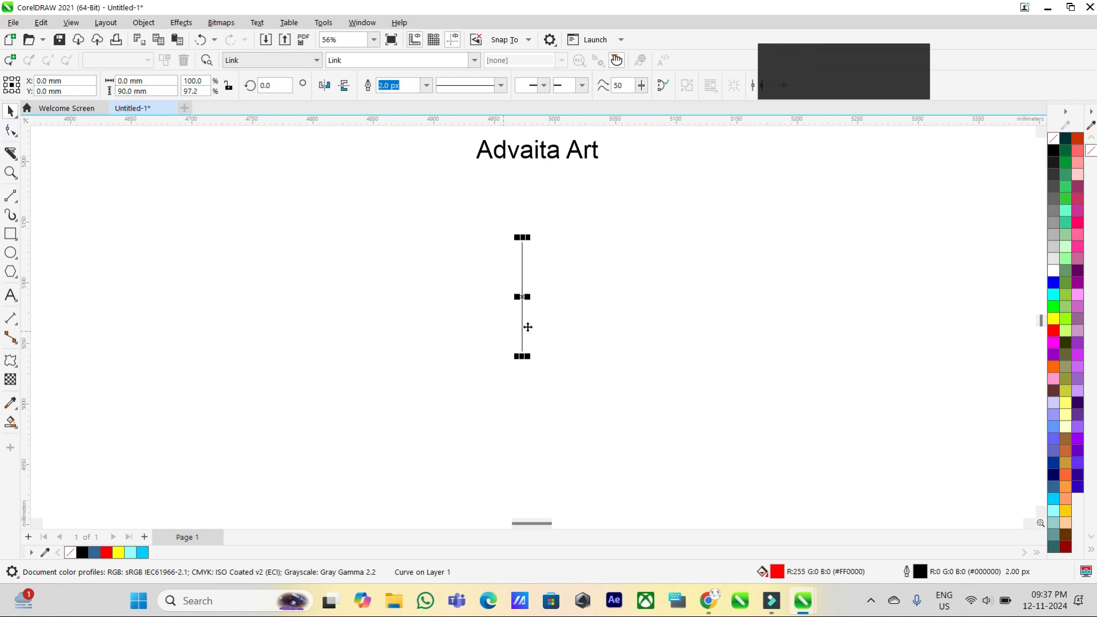
{"action": "left_click", "coordinate": [511, 271]}
{"action": "left_click_drag", "start_coordinate": [553, 384], "coordinate": [553, 385]}
{"action": "left_click_drag", "start_coordinate": [8, 363], "coordinate": [40, 402]}
{"action": "left_click", "coordinate": [10, 364]}
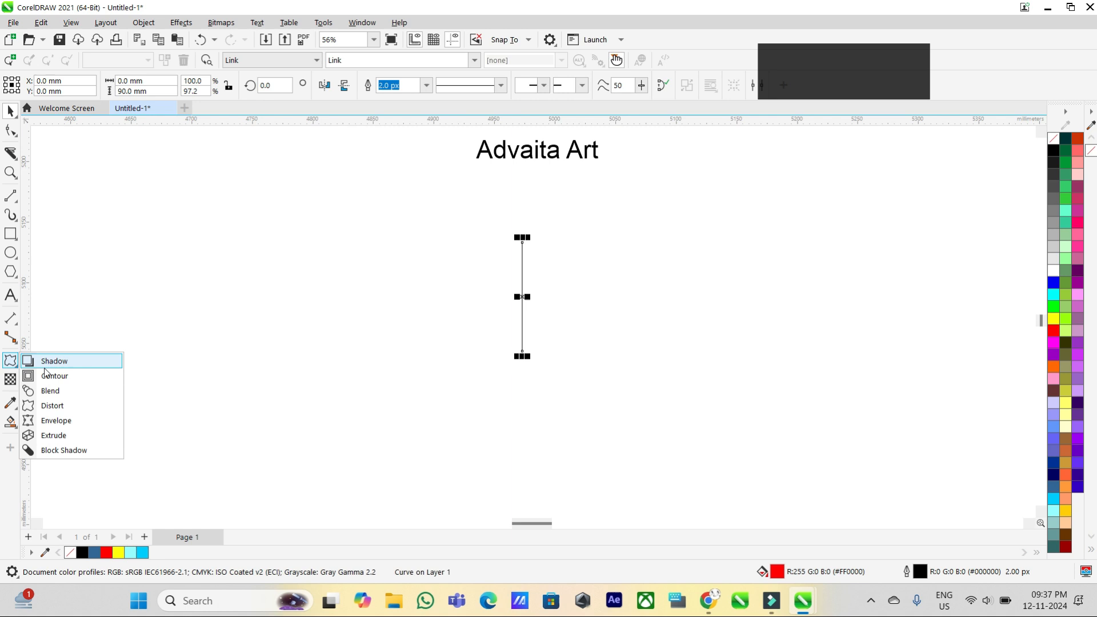
{"action": "left_click", "coordinate": [52, 406]}
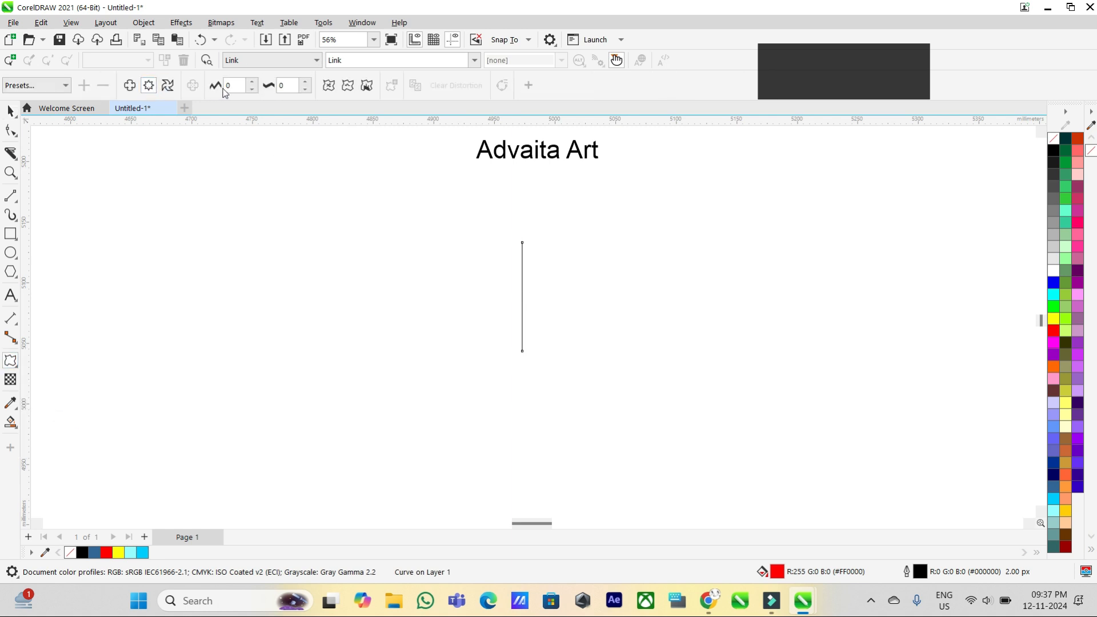
{"action": "type", "text": "90"}
{"action": "key", "text": "Return"}
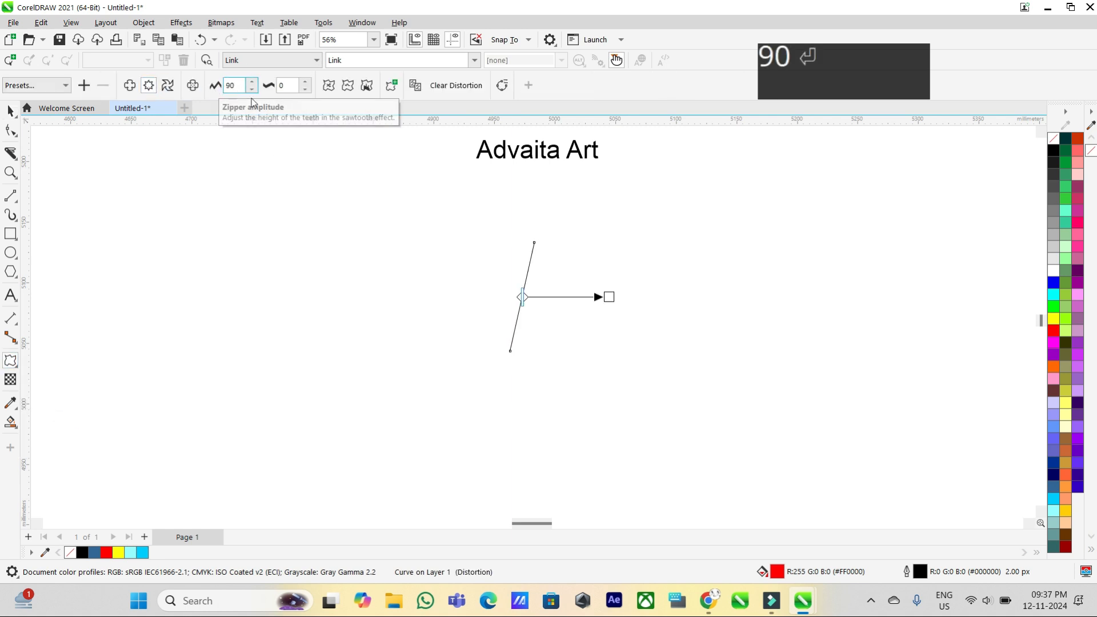
{"action": "left_click", "coordinate": [306, 83]}
{"action": "left_click", "coordinate": [306, 82]}
{"action": "left_click", "coordinate": [307, 82]}
{"action": "left_click", "coordinate": [351, 91]}
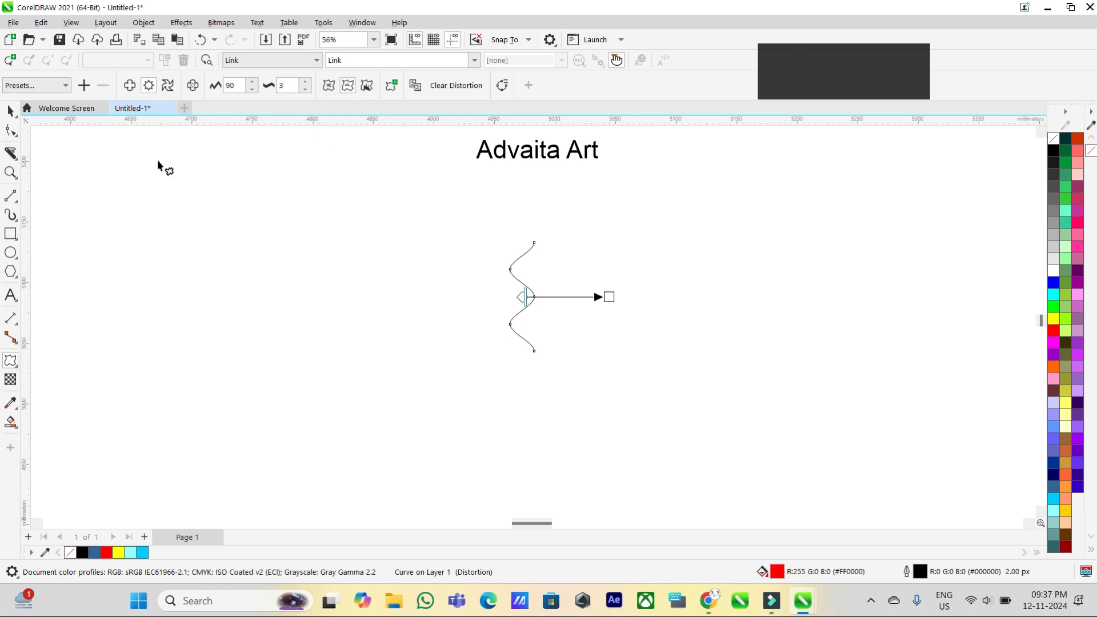
- Deselect the wave and set the document's nudge distance to 15 mm
{"action": "left_click", "coordinate": [8, 112]}
{"action": "left_click", "coordinate": [452, 158]}
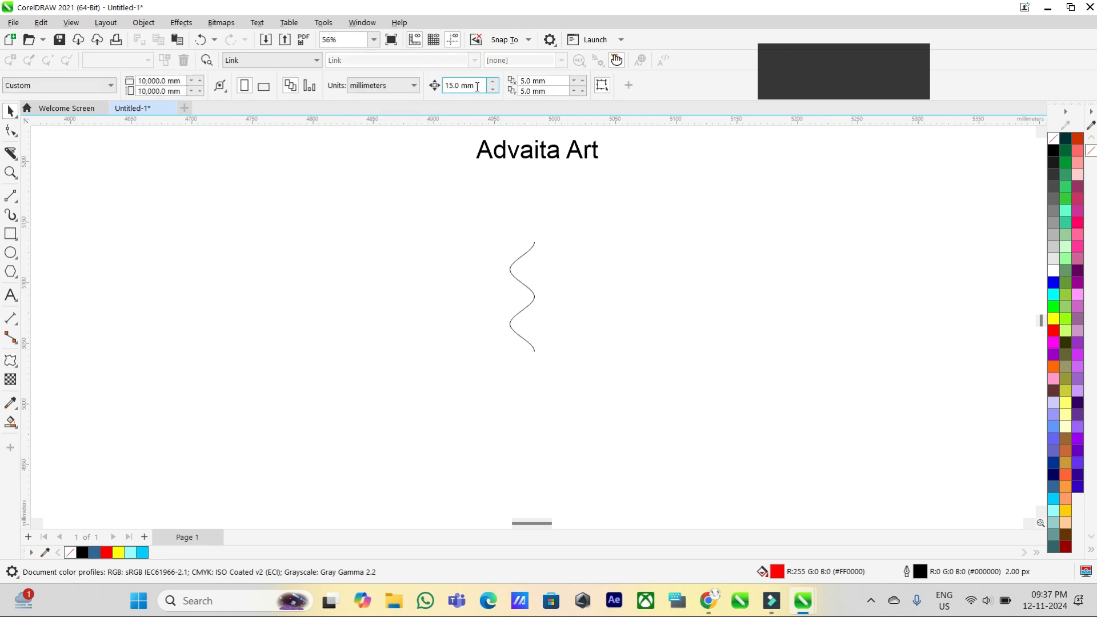
{"action": "type", "text": "15"}
{"action": "key", "text": "Return"}
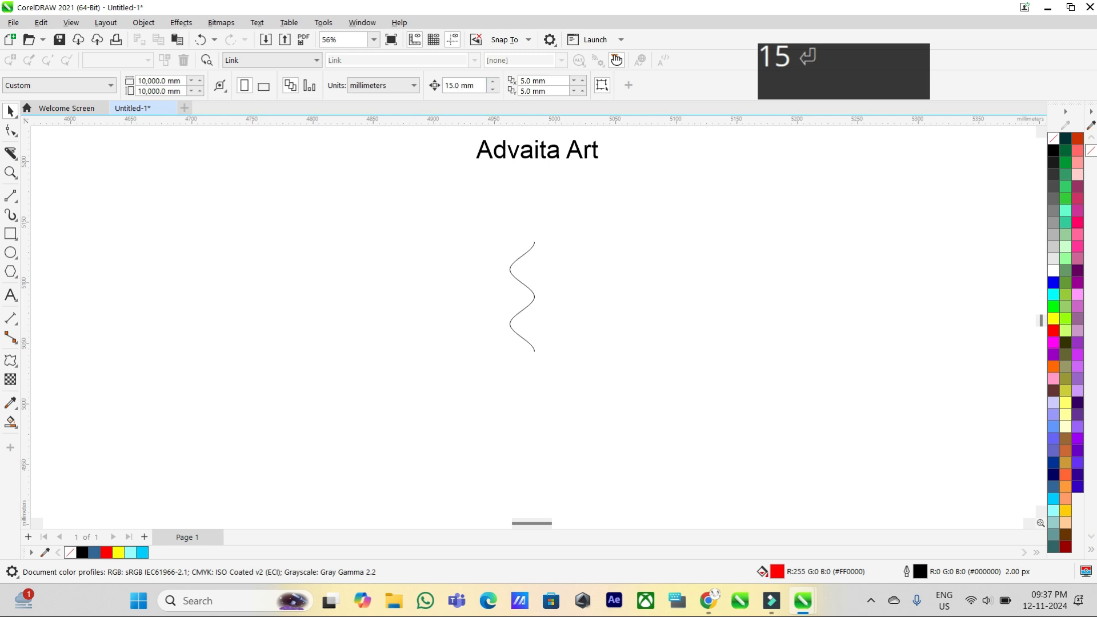
- Duplicate the wavy line twice, nudging each copy up by 15 mm to form three interlaced waves
{"action": "left_click", "coordinate": [519, 323]}
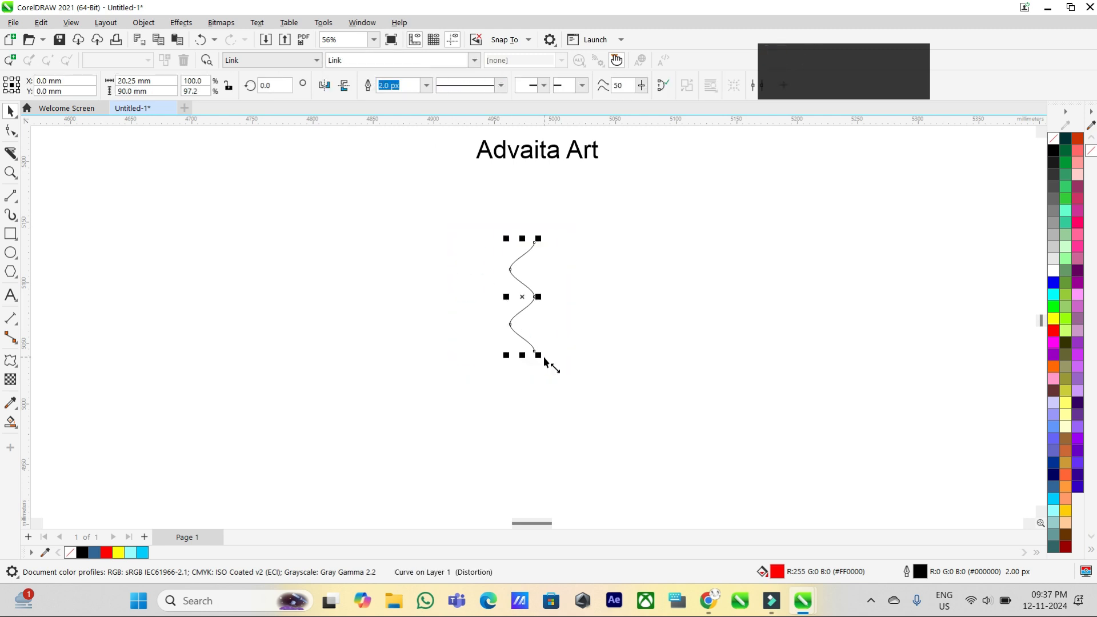
{"action": "key", "text": "ctrl+c"}
{"action": "key", "text": "ctrl+v"}
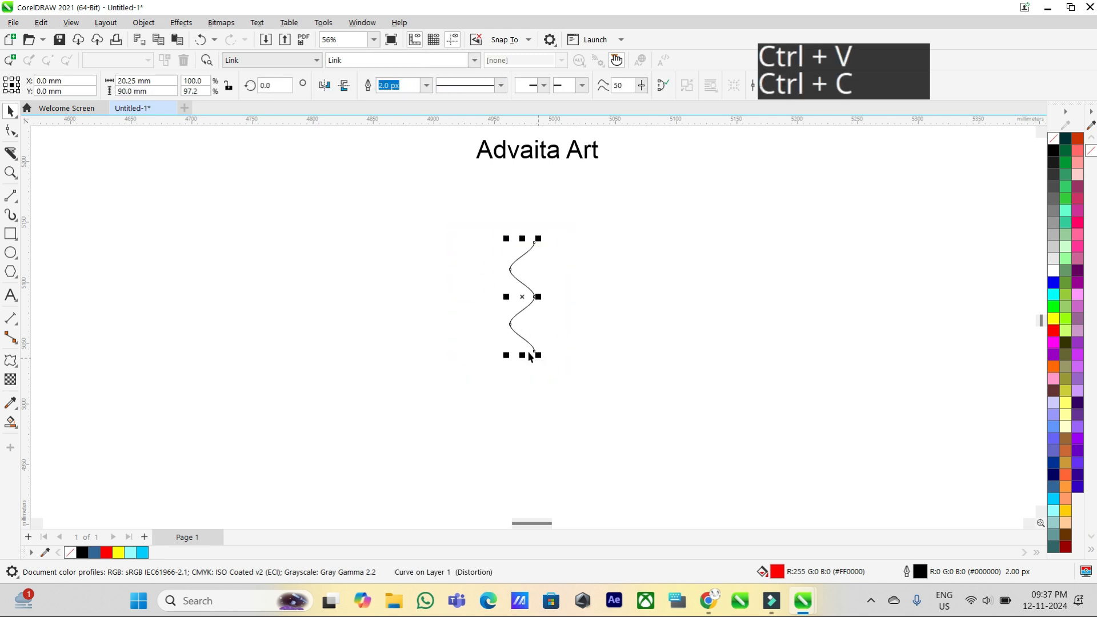
{"action": "key", "text": "Up"}
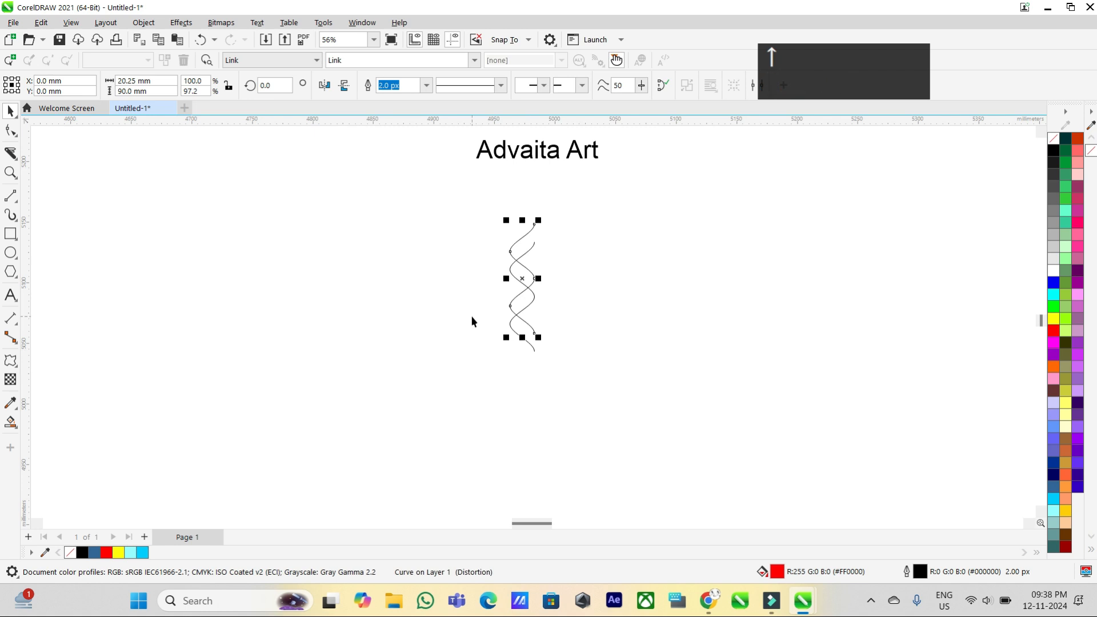
{"action": "key", "text": "ctrl+c"}
{"action": "key", "text": "ctrl+v"}
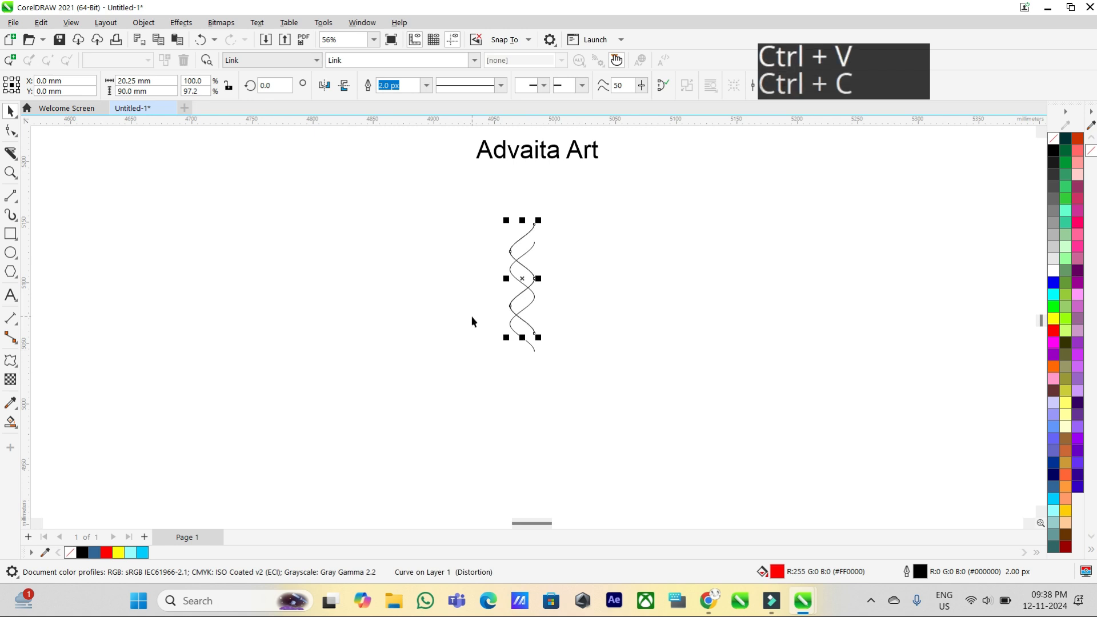
{"action": "key", "text": "Up"}
- Set the outline width of all three waves to 100 px and give their line ends flat caps
{"action": "left_click_drag", "start_coordinate": [448, 180], "coordinate": [520, 298]}
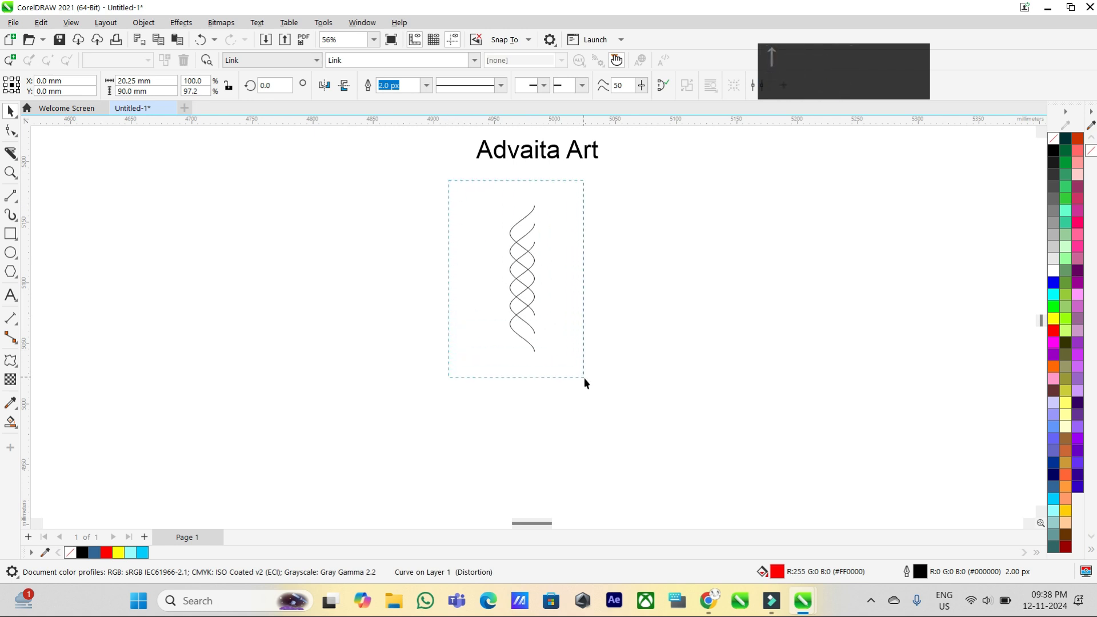
{"action": "left_click_drag", "start_coordinate": [584, 378], "coordinate": [585, 379]}
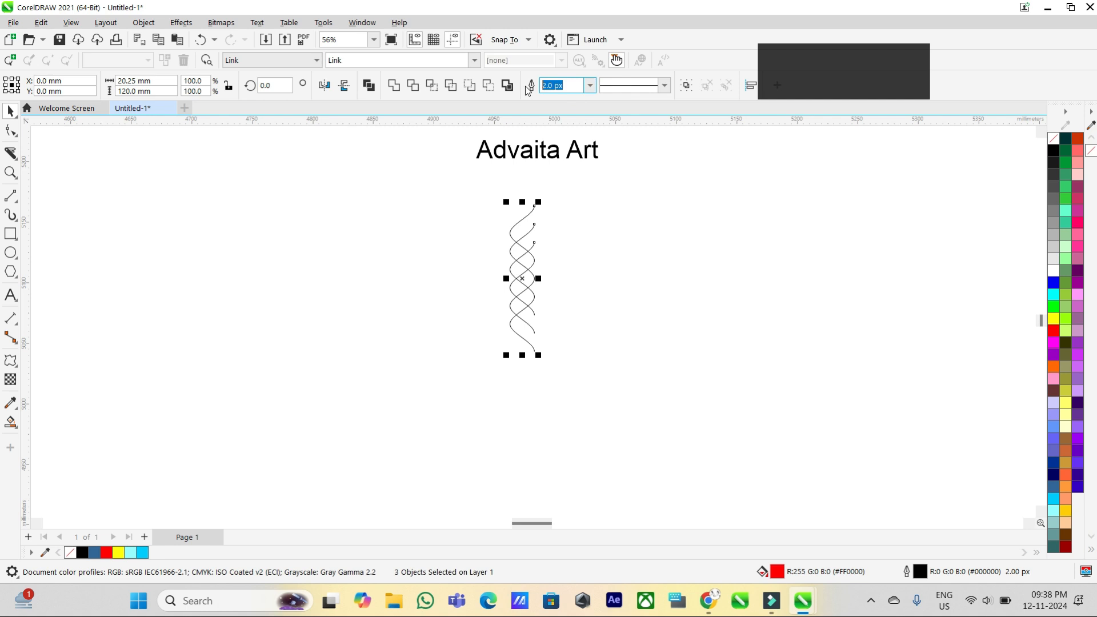
{"action": "type", "text": "100"}
{"action": "key", "text": "Return"}
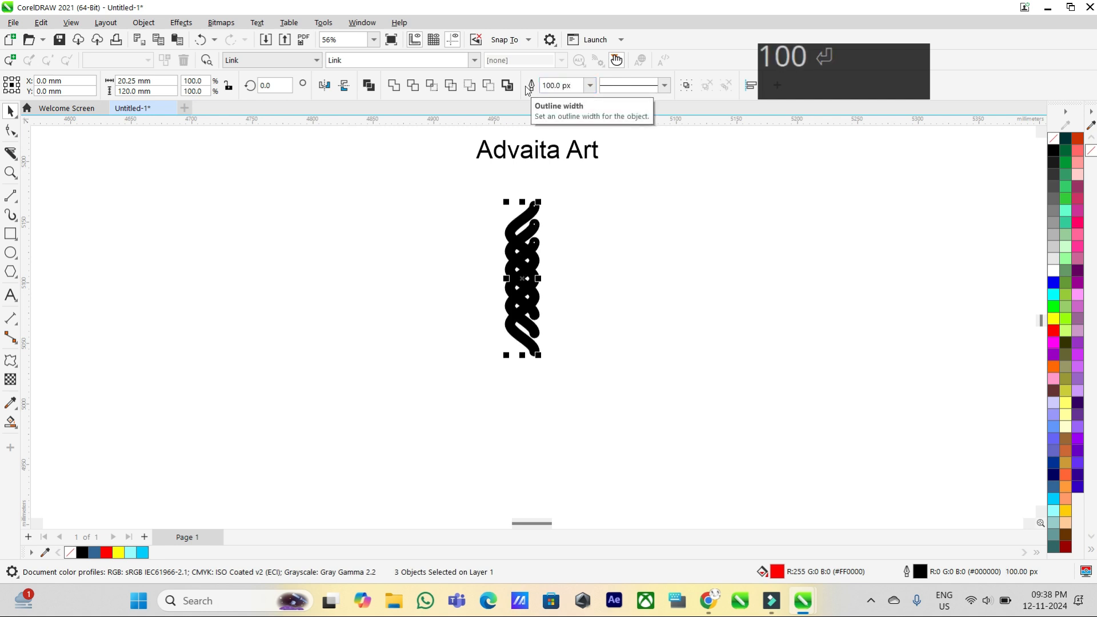
{"action": "key", "text": "F12"}
{"action": "left_click", "coordinate": [622, 241]}
{"action": "left_click", "coordinate": [617, 419]}
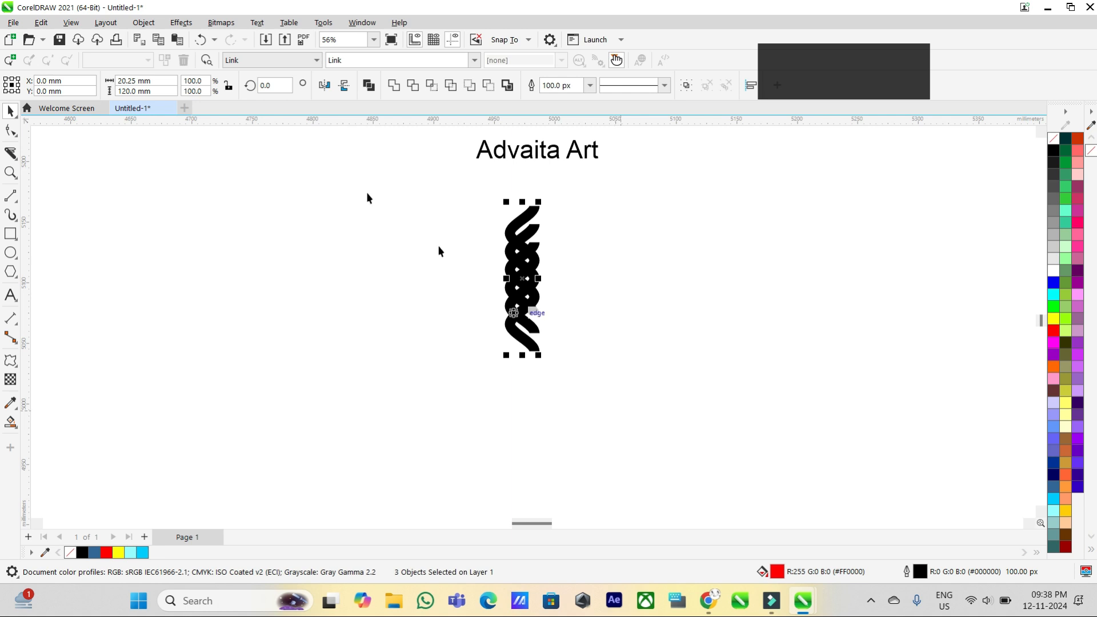
- Convert the three waves' outlines to objects, then give them a black outline and no fill
{"action": "left_click", "coordinate": [143, 23]}
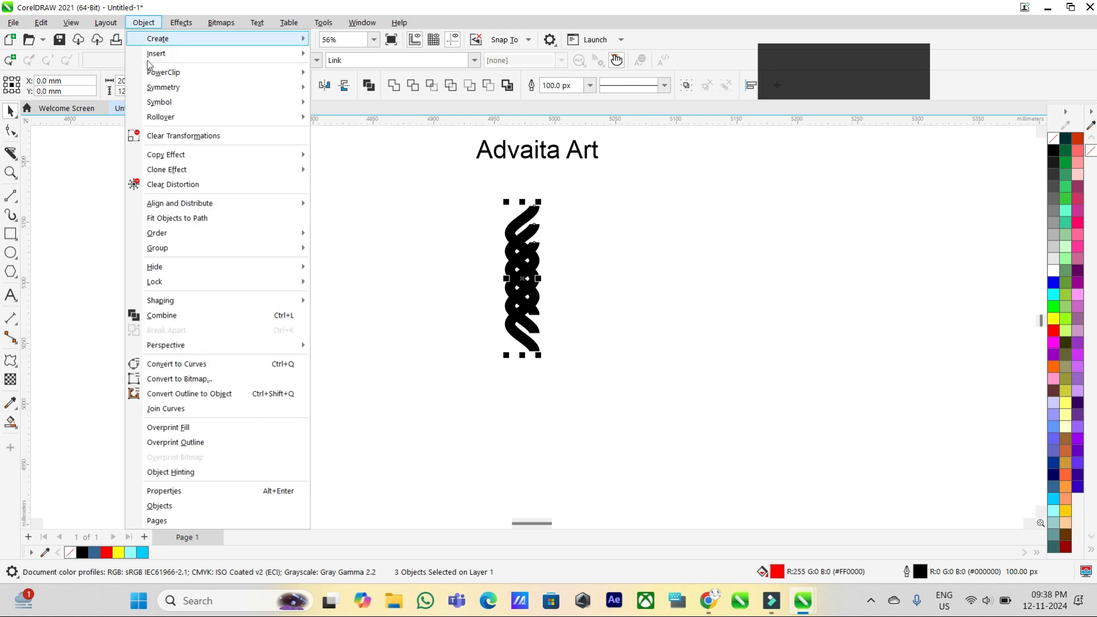
{"action": "left_click", "coordinate": [180, 393]}
{"action": "left_click_drag", "start_coordinate": [424, 178], "coordinate": [604, 384]}
{"action": "right_click", "coordinate": [1050, 150]}
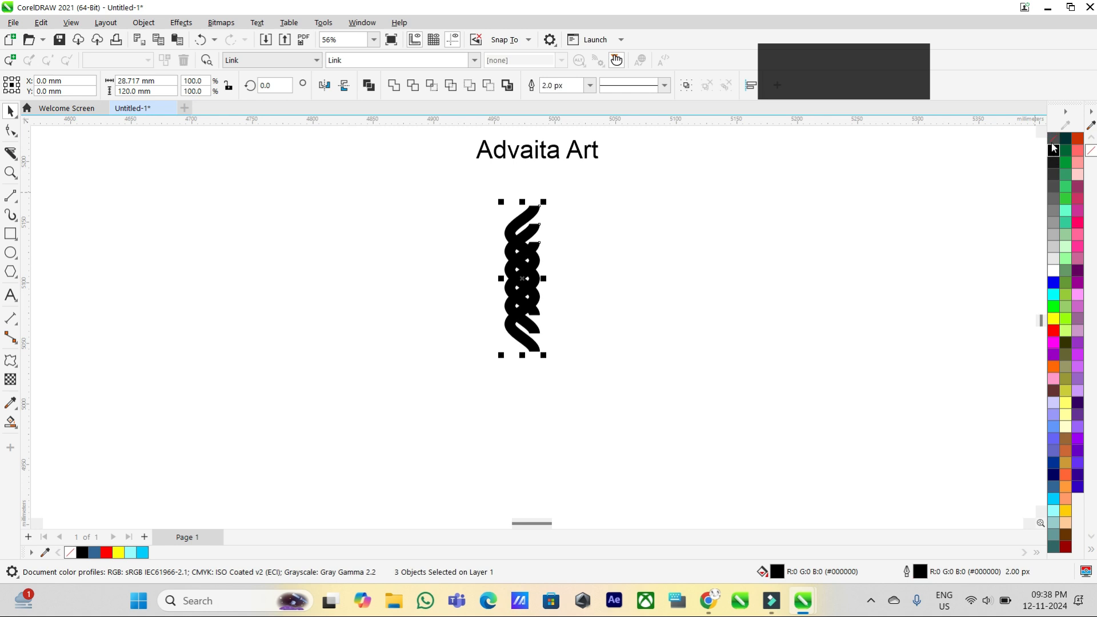
{"action": "left_click", "coordinate": [1052, 139]}
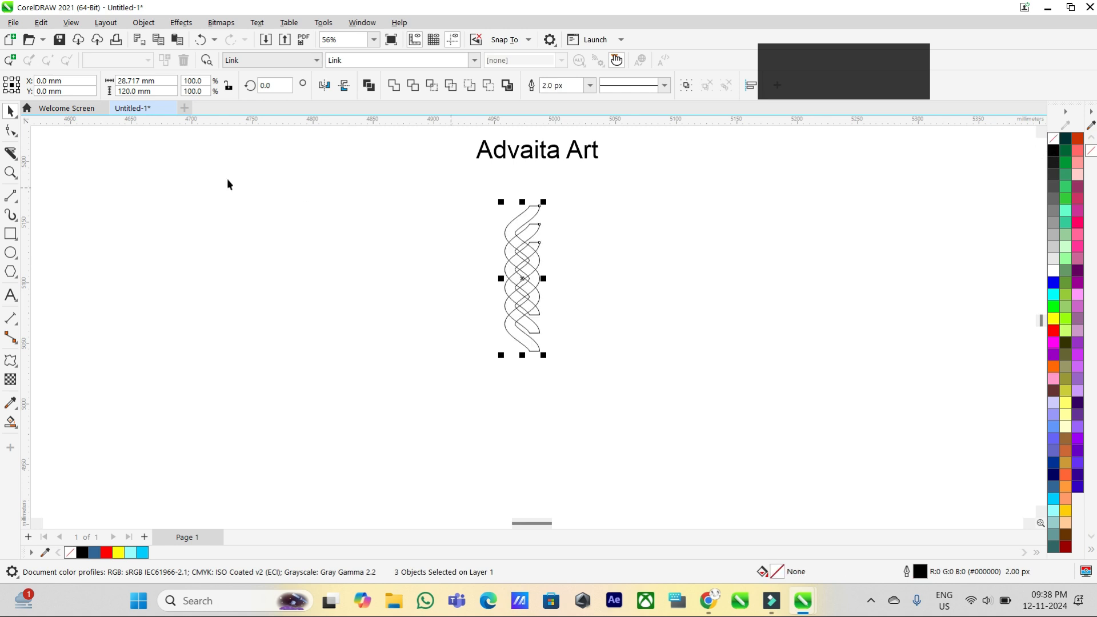
- Break the three strand outlines at their upper right corner nodes
{"action": "left_click", "coordinate": [8, 131]}
{"action": "scroll", "coordinate": [508, 235], "scroll_direction": "up", "scroll_amount": 5}
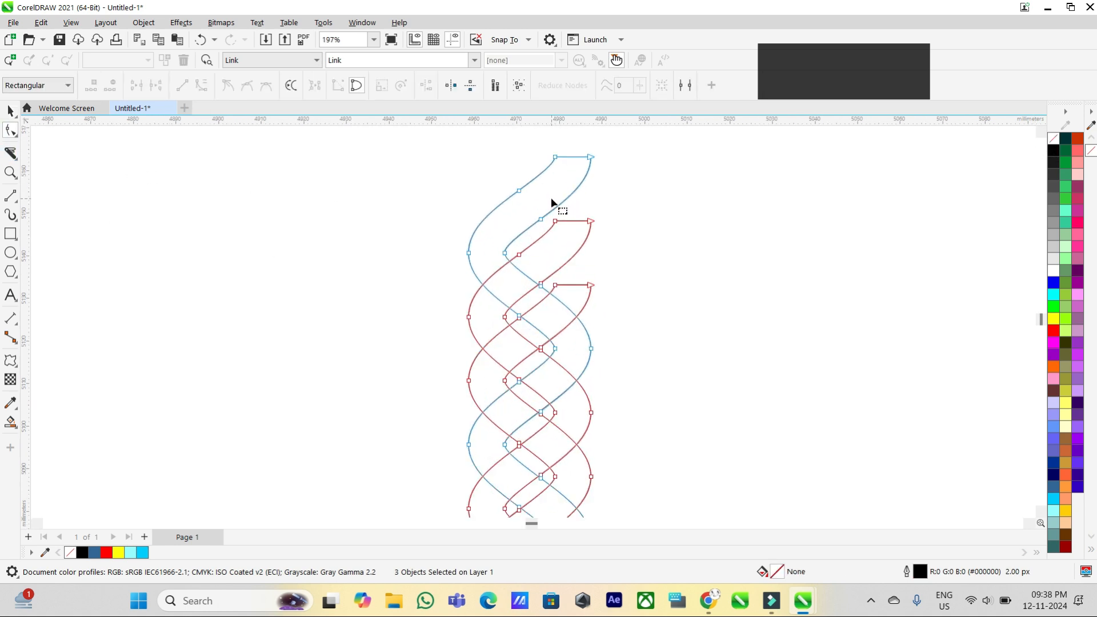
{"action": "left_click_drag", "start_coordinate": [607, 133], "coordinate": [581, 298]}
{"action": "left_click_drag", "start_coordinate": [570, 346], "coordinate": [573, 345]}
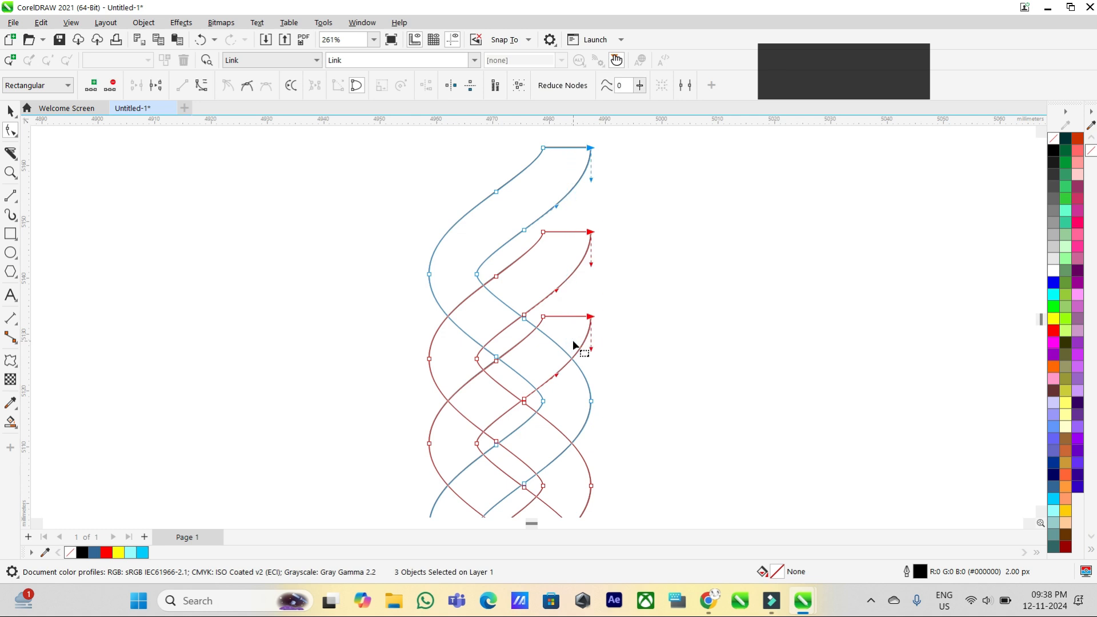
{"action": "left_click", "coordinate": [157, 87]}
- Place two equal horizontal lines across the braid, one through an upper strand crossing and one through a lower crossing
{"action": "left_click", "coordinate": [10, 112]}
{"action": "left_click", "coordinate": [351, 214]}
{"action": "scroll", "coordinate": [351, 215], "scroll_direction": "down", "scroll_amount": 2}
{"action": "left_click", "coordinate": [10, 196]}
{"action": "left_click_drag", "start_coordinate": [140, 247], "coordinate": [297, 247]}
{"action": "scroll", "coordinate": [447, 268], "scroll_direction": "up", "scroll_amount": 2}
{"action": "scroll", "coordinate": [463, 268], "scroll_direction": "down", "scroll_amount": 3}
{"action": "left_click_drag", "start_coordinate": [466, 280], "coordinate": [522, 328]}
{"action": "scroll", "coordinate": [487, 308], "scroll_direction": "up", "scroll_amount": 2}
{"action": "scroll", "coordinate": [499, 365], "scroll_direction": "down", "scroll_amount": 1}
{"action": "scroll", "coordinate": [483, 332], "scroll_direction": "up", "scroll_amount": 1}
{"action": "left_click", "coordinate": [624, 299]}
{"action": "scroll", "coordinate": [499, 384], "scroll_direction": "down", "scroll_amount": 3}
{"action": "scroll", "coordinate": [433, 228], "scroll_direction": "up", "scroll_amount": 2}
{"action": "scroll", "coordinate": [482, 247], "scroll_direction": "up", "scroll_amount": 4}
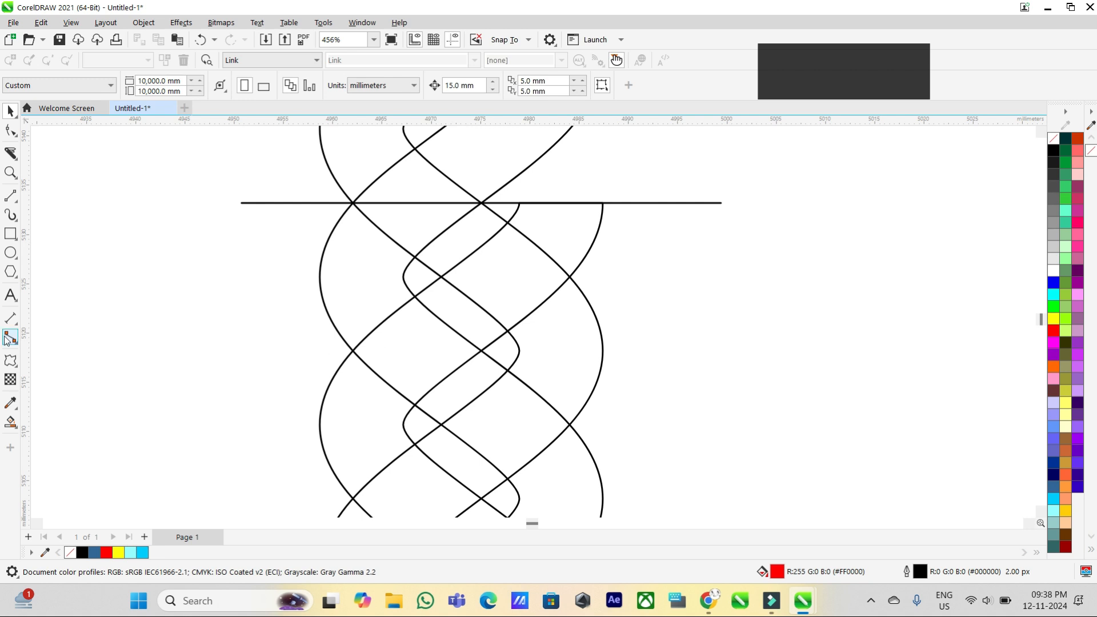
- Smart Fill the visible regions of the first strand between the two horizontal lines with blue
{"action": "left_click", "coordinate": [11, 421]}
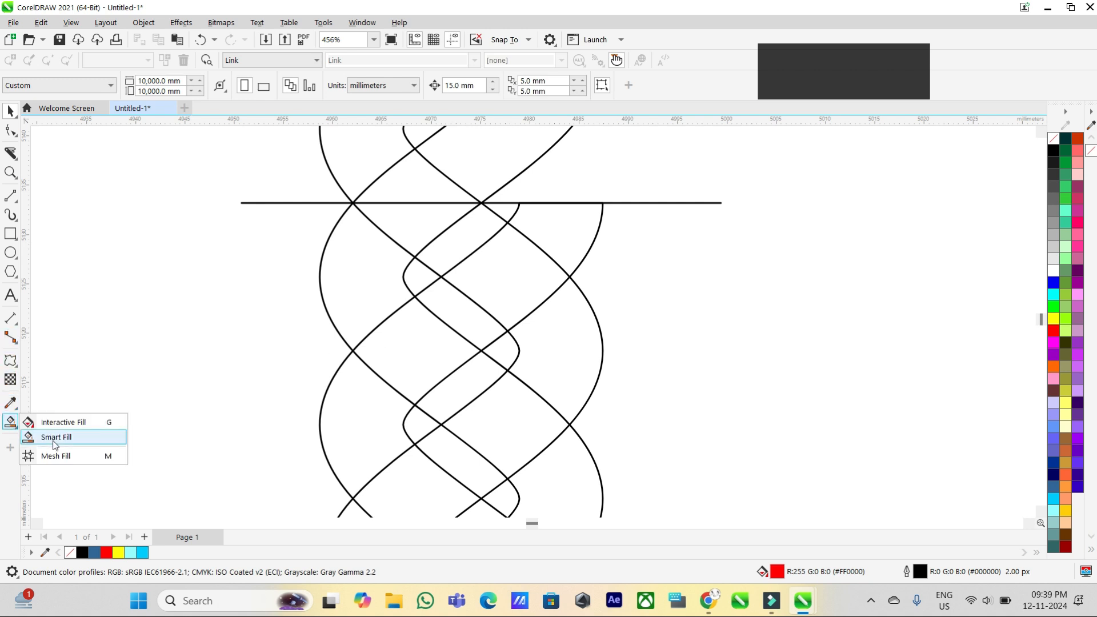
{"action": "left_click", "coordinate": [57, 436]}
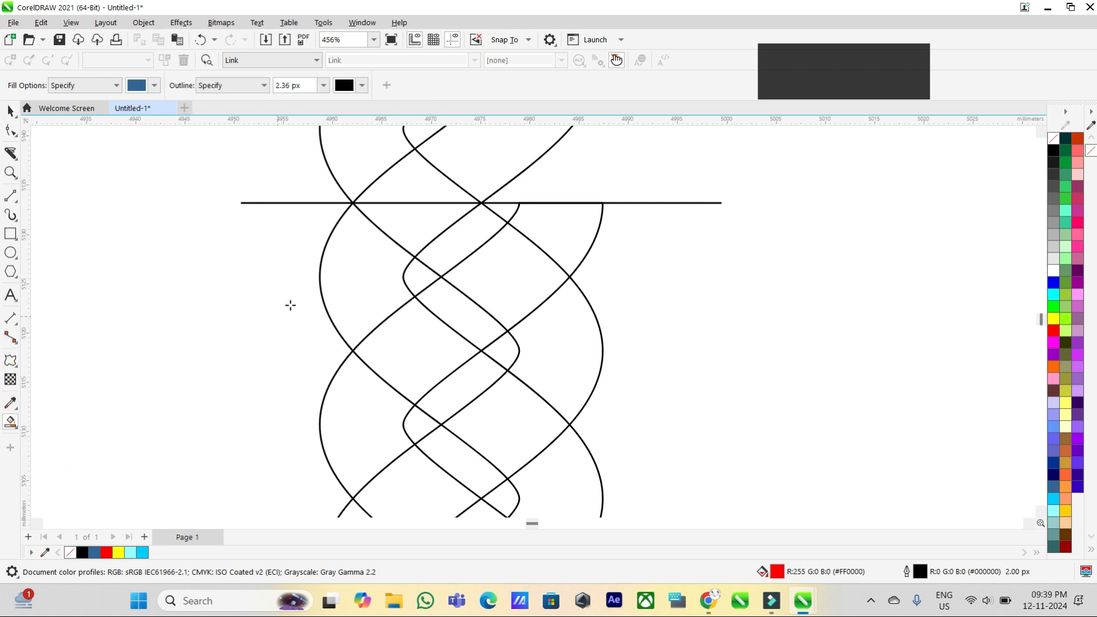
{"action": "left_click", "coordinate": [413, 227]}
{"action": "left_click", "coordinate": [451, 245]}
{"action": "left_click", "coordinate": [542, 338]}
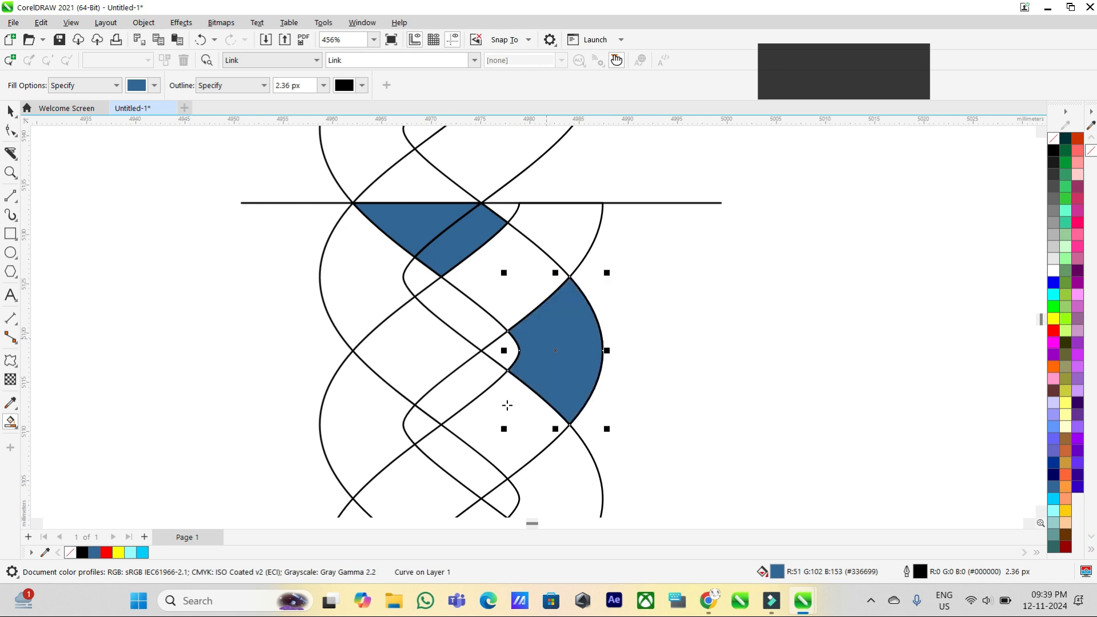
{"action": "left_click", "coordinate": [490, 430]}
{"action": "scroll", "coordinate": [452, 459], "scroll_direction": "down", "scroll_amount": 1}
{"action": "left_click", "coordinate": [374, 485]}
{"action": "scroll", "coordinate": [372, 434], "scroll_direction": "down", "scroll_amount": 2}
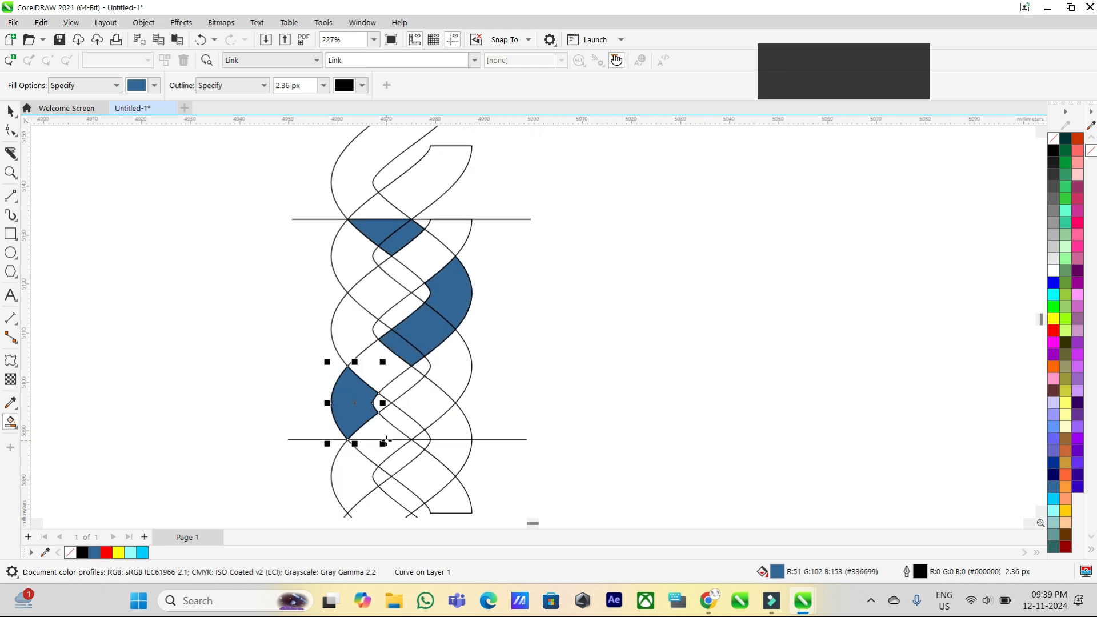
{"action": "scroll", "coordinate": [375, 422], "scroll_direction": "up", "scroll_amount": 2}
{"action": "left_click", "coordinate": [375, 422]}
{"action": "scroll", "coordinate": [376, 422], "scroll_direction": "down", "scroll_amount": 1}
{"action": "scroll", "coordinate": [395, 301], "scroll_direction": "up", "scroll_amount": 1}
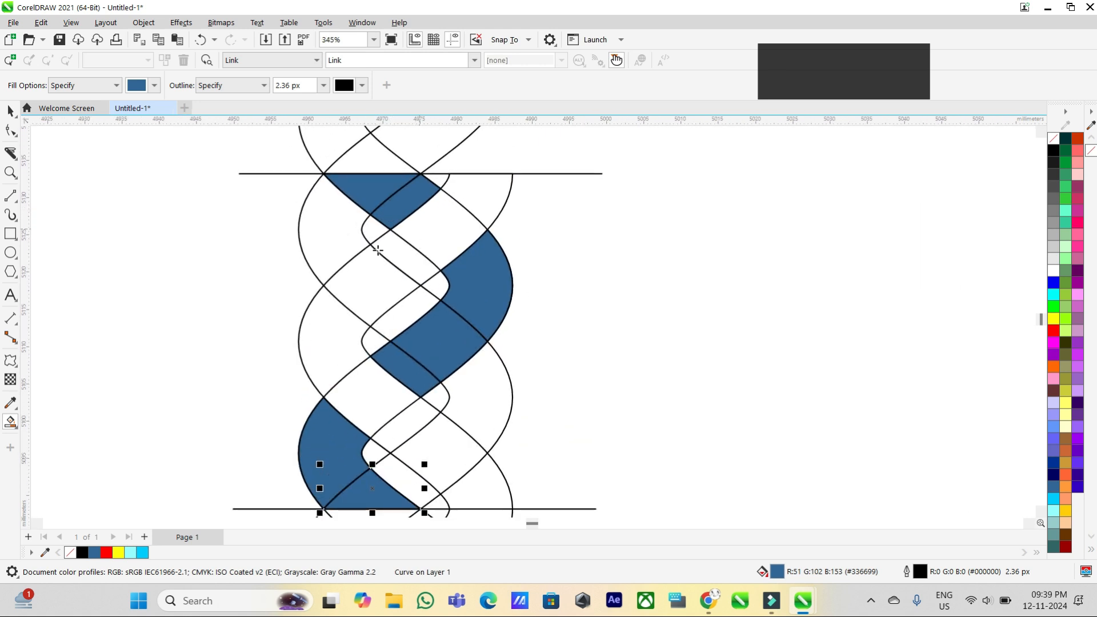
- Weld the adjoining blue regions of the first strand into three continuous pieces: upper, middle and lower
{"action": "scroll", "coordinate": [331, 227], "scroll_direction": "up", "scroll_amount": 2}
{"action": "left_click", "coordinate": [10, 127]}
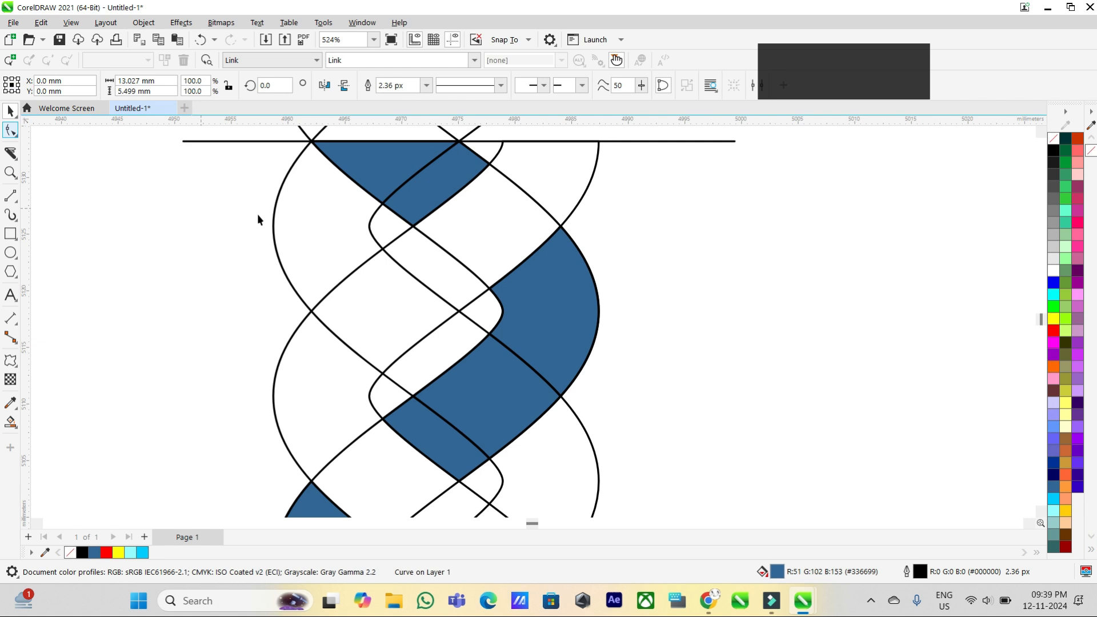
{"action": "left_click", "coordinate": [360, 173]}
{"action": "left_click", "coordinate": [394, 85]}
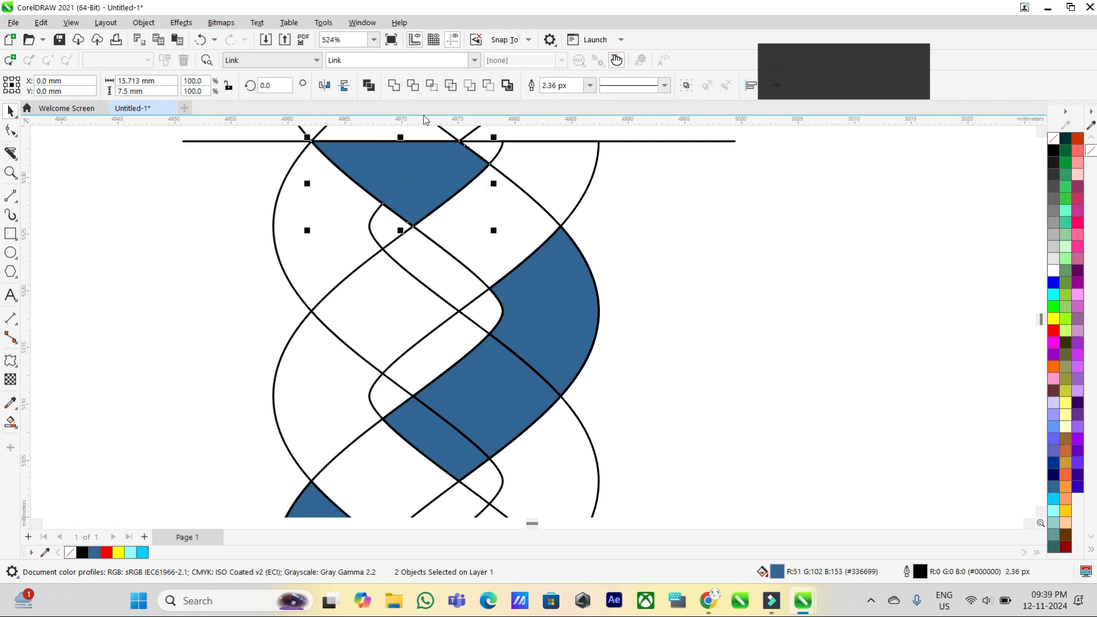
{"action": "left_click", "coordinate": [519, 348]}
{"action": "left_click", "coordinate": [420, 430], "text": "shift"}
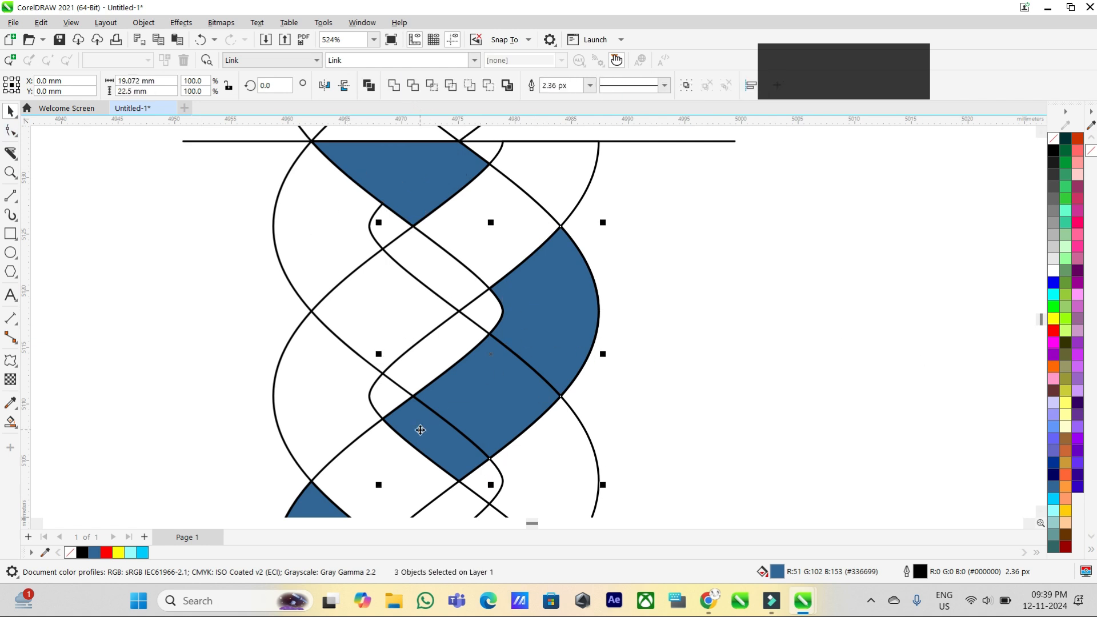
{"action": "left_click", "coordinate": [393, 85]}
{"action": "scroll", "coordinate": [367, 482], "scroll_direction": "down", "scroll_amount": 1}
{"action": "left_click", "coordinate": [368, 486]}
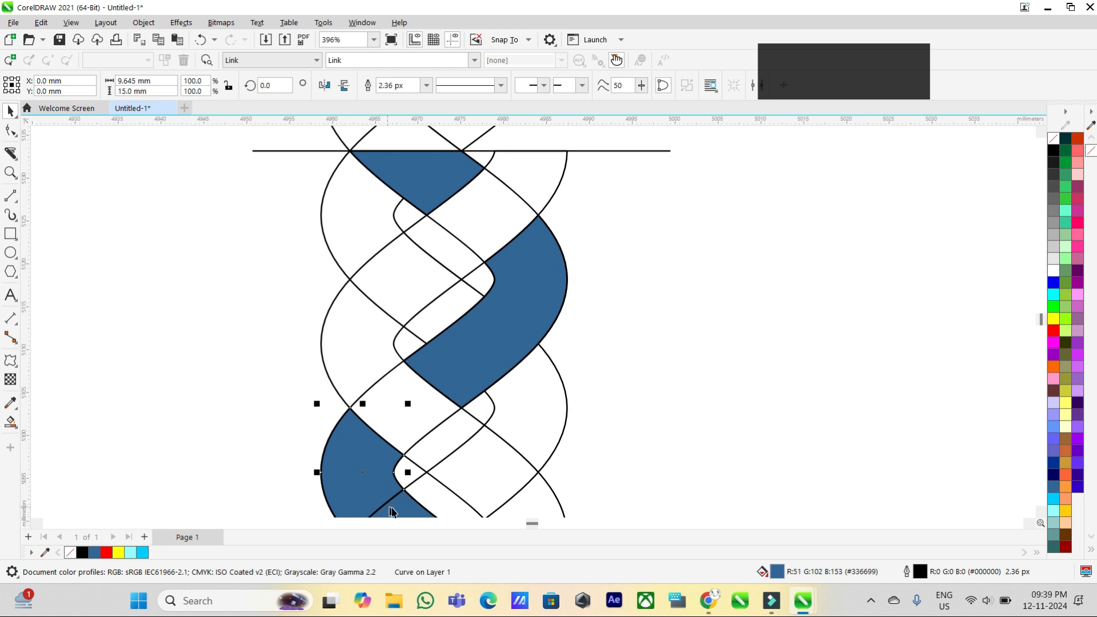
{"action": "left_click", "coordinate": [397, 510], "text": "shift"}
{"action": "left_click", "coordinate": [394, 85]}
{"action": "scroll", "coordinate": [446, 287], "scroll_direction": "down", "scroll_amount": 1}
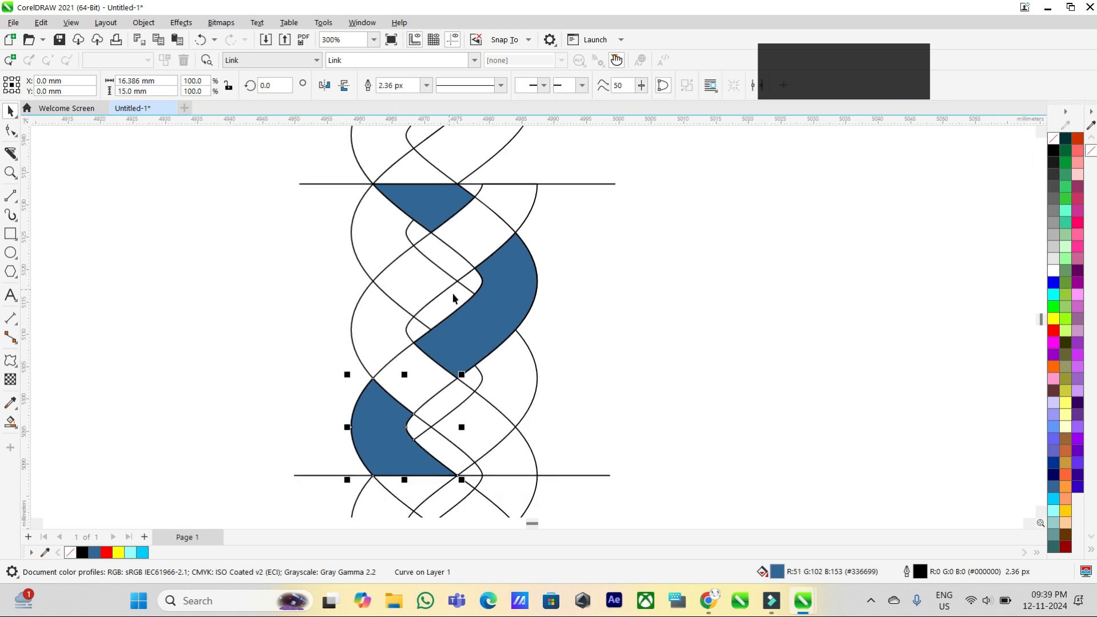
- Fill all three pieces of the first strand with yellow
{"action": "left_click", "coordinate": [473, 324], "text": "shift"}
{"action": "left_click", "coordinate": [426, 208], "text": "shift"}
{"action": "left_click", "coordinate": [1053, 318]}
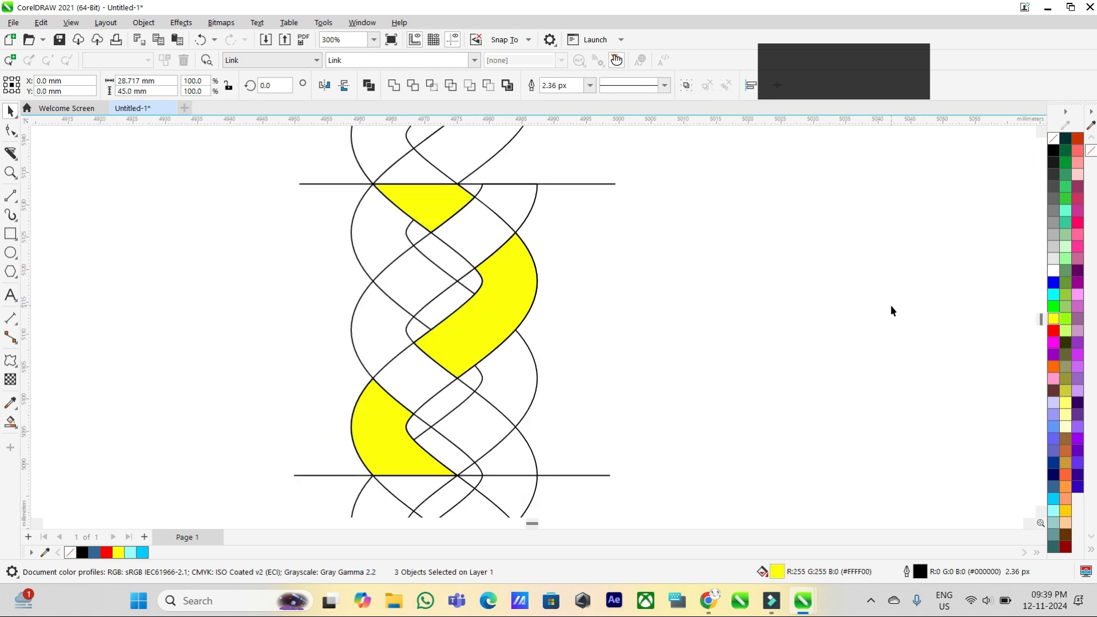
- Smart Fill the second strand's regions with blue, from the upper left curve to the lower right curve beside the yellow strand
{"action": "left_click", "coordinate": [371, 238]}
{"action": "scroll", "coordinate": [371, 237], "scroll_direction": "up", "scroll_amount": 2}
{"action": "left_click", "coordinate": [10, 421]}
{"action": "left_click", "coordinate": [43, 436]}
{"action": "left_click", "coordinate": [384, 239]}
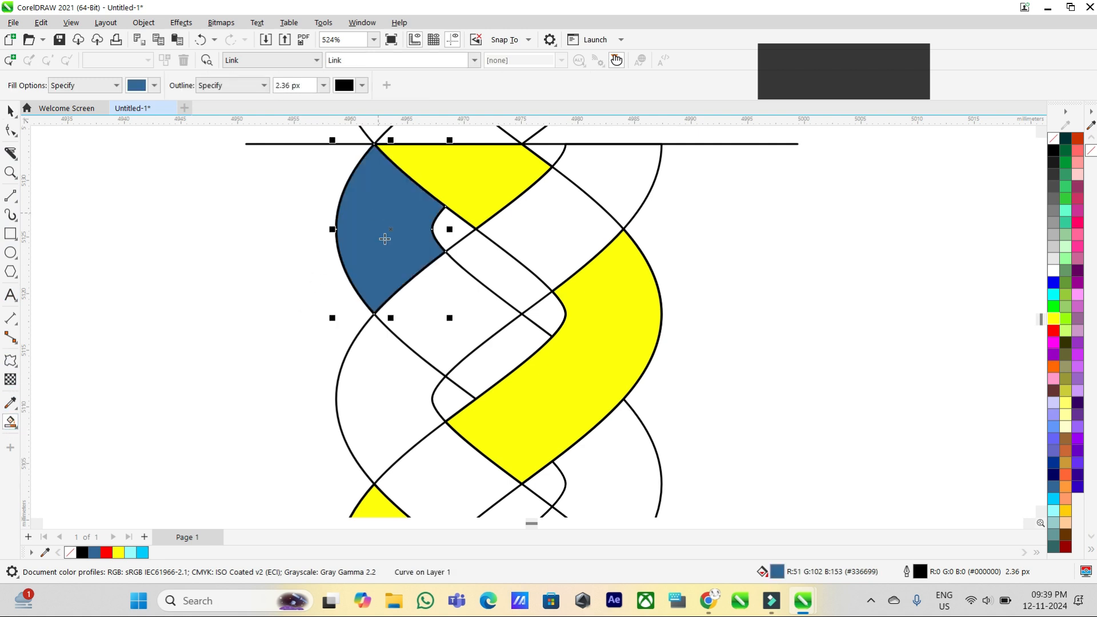
{"action": "left_click", "coordinate": [449, 297]}
{"action": "left_click", "coordinate": [499, 355]}
{"action": "scroll", "coordinate": [407, 262], "scroll_direction": "down", "scroll_amount": 2}
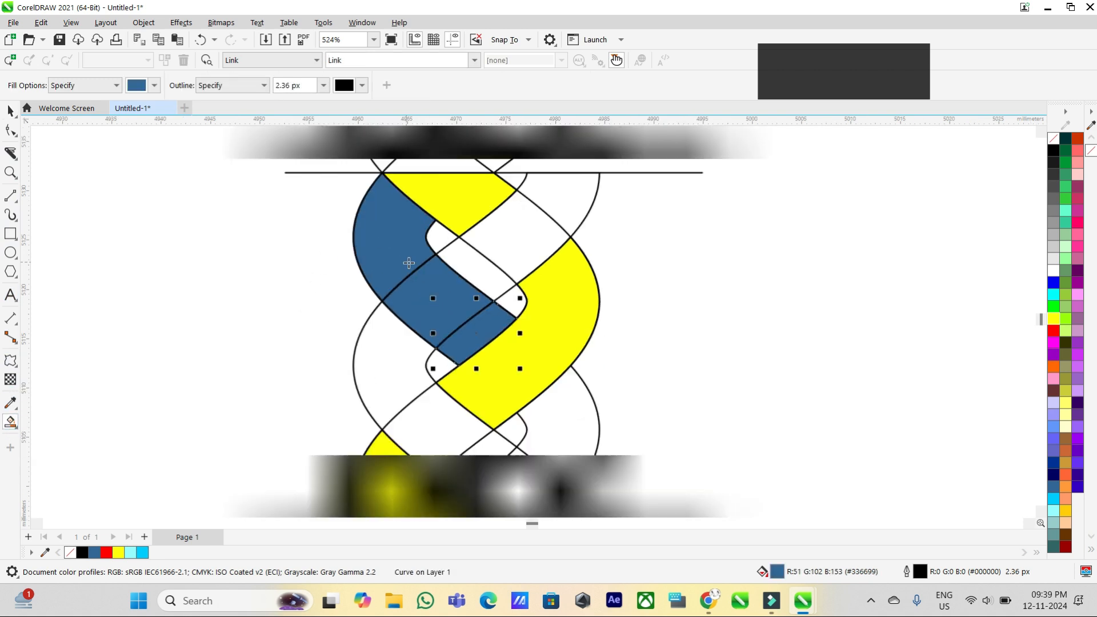
{"action": "left_click", "coordinate": [538, 392]}
{"action": "left_click", "coordinate": [496, 457]}
{"action": "left_click", "coordinate": [460, 487]}
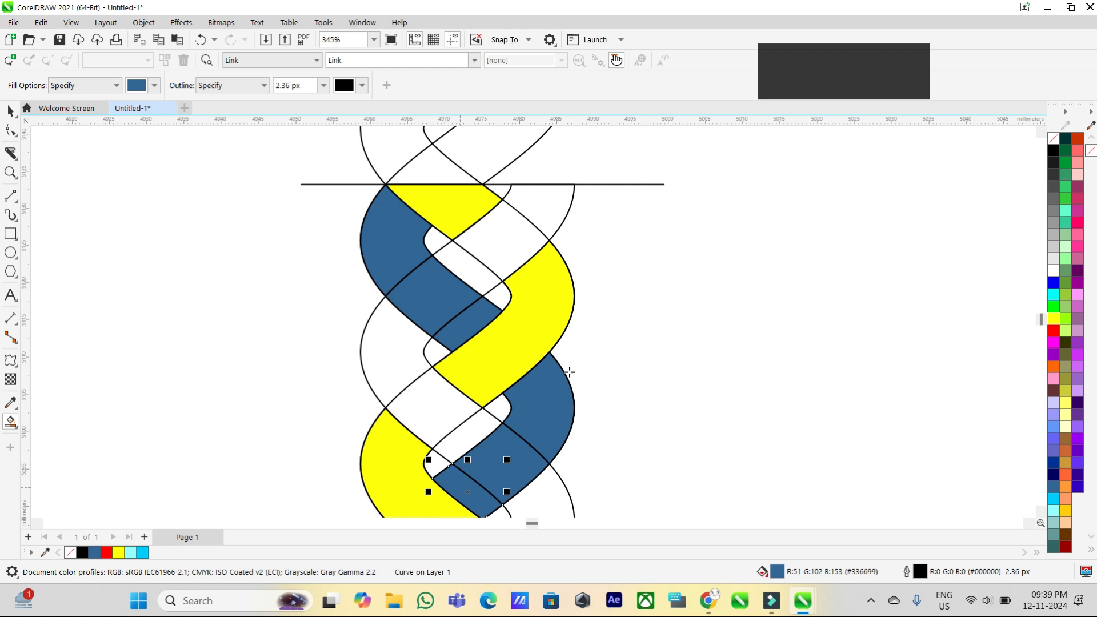
- Weld the adjoining blue regions of the second strand into two continuous pieces, one upper left and one lower right
{"action": "scroll", "coordinate": [562, 380], "scroll_direction": "down", "scroll_amount": 1}
{"action": "scroll", "coordinate": [531, 412], "scroll_direction": "up", "scroll_amount": 1}
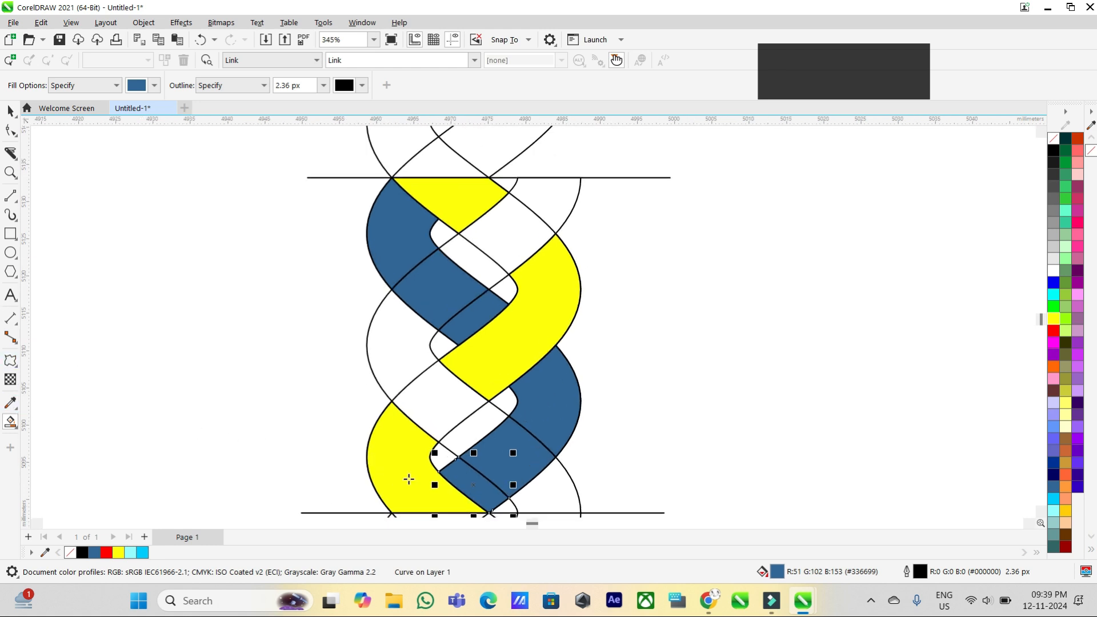
{"action": "key", "text": "space"}
{"action": "left_click", "coordinate": [509, 439], "text": "shift"}
{"action": "left_click", "coordinate": [526, 392], "text": "shift"}
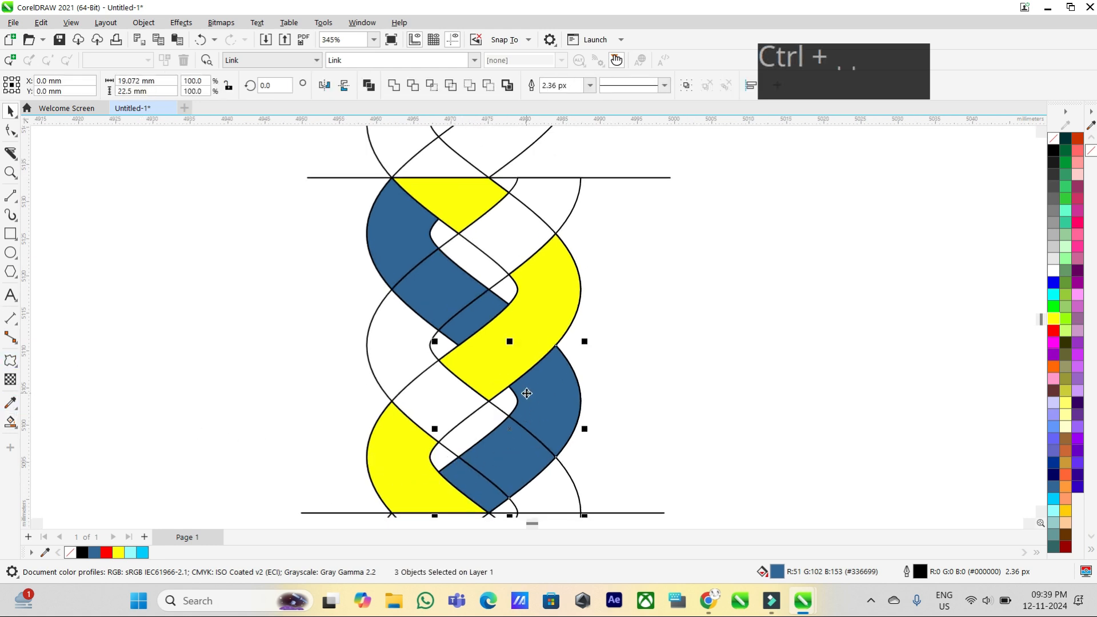
{"action": "left_click", "coordinate": [395, 88]}
{"action": "left_click", "coordinate": [397, 231]}
{"action": "left_click", "coordinate": [465, 297], "text": "shift"}
{"action": "left_click", "coordinate": [484, 311], "text": "shift"}
{"action": "left_click", "coordinate": [394, 88]}
- Fill both welded pieces of the second strand with red
{"action": "left_click", "coordinate": [542, 381], "text": "shift"}
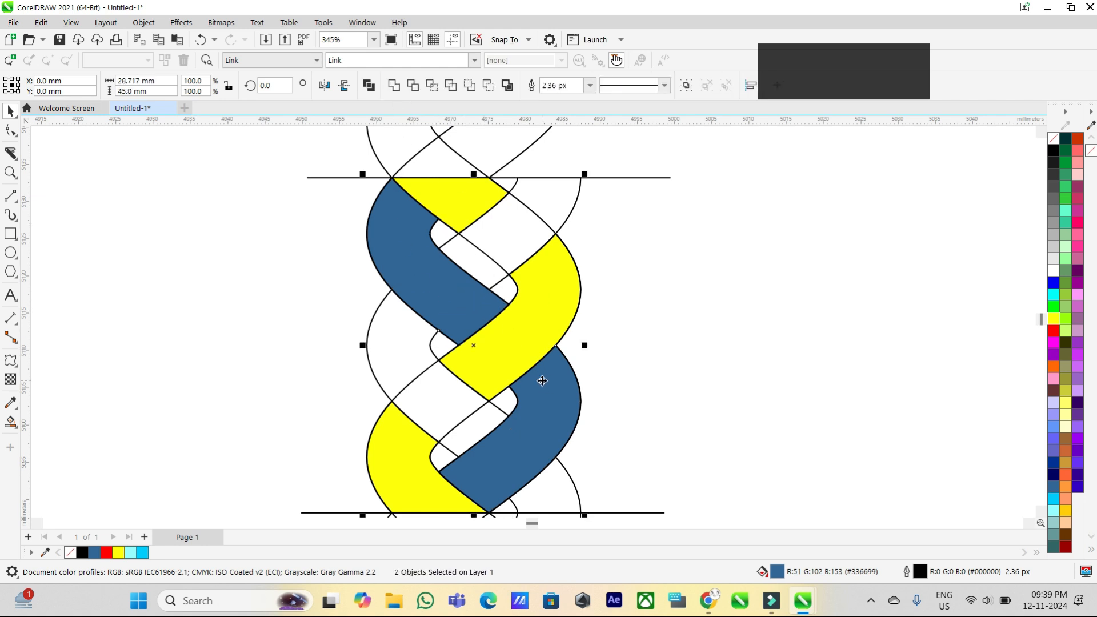
{"action": "left_click", "coordinate": [1053, 332]}
{"action": "left_click", "coordinate": [674, 236]}
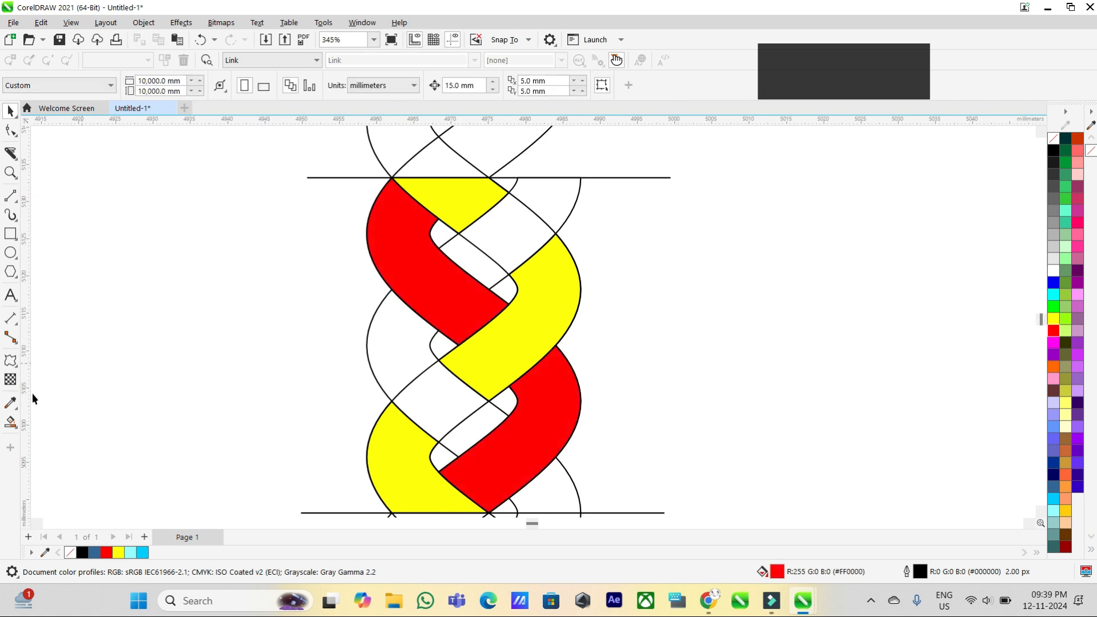
- Smart Fill the third strand's visible regions with blue, from the upper right curve down the left side to the red strand
{"action": "left_click", "coordinate": [11, 422]}
{"action": "left_click", "coordinate": [49, 437]}
{"action": "left_click", "coordinate": [551, 197]}
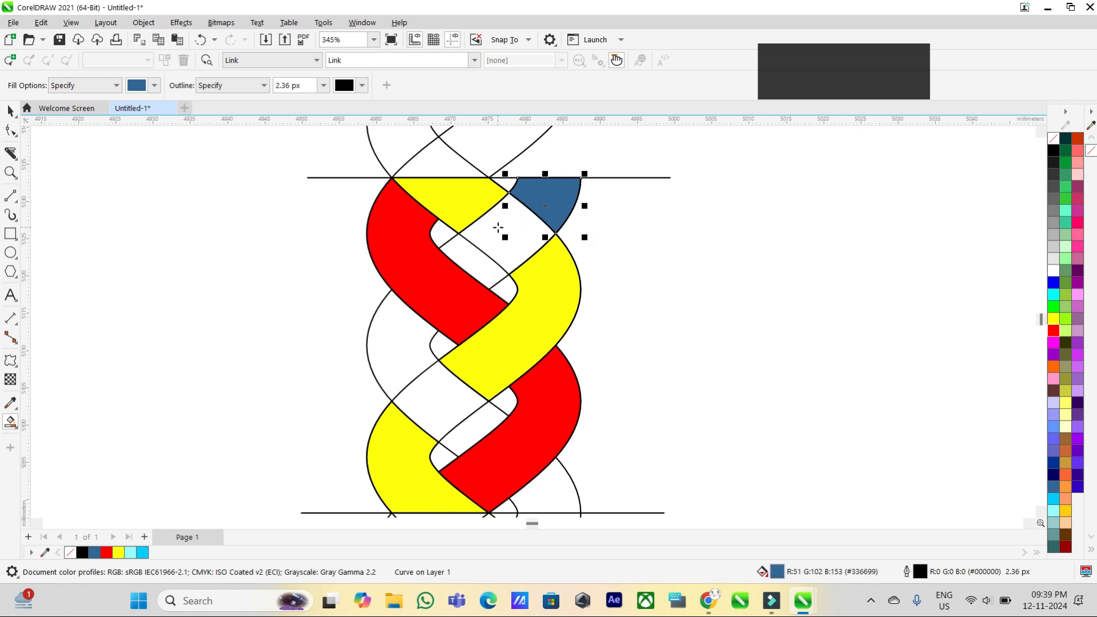
{"action": "left_click", "coordinate": [466, 258]}
{"action": "left_click", "coordinate": [404, 343]}
{"action": "scroll", "coordinate": [426, 394], "scroll_direction": "up", "scroll_amount": 2}
{"action": "left_click", "coordinate": [428, 404]}
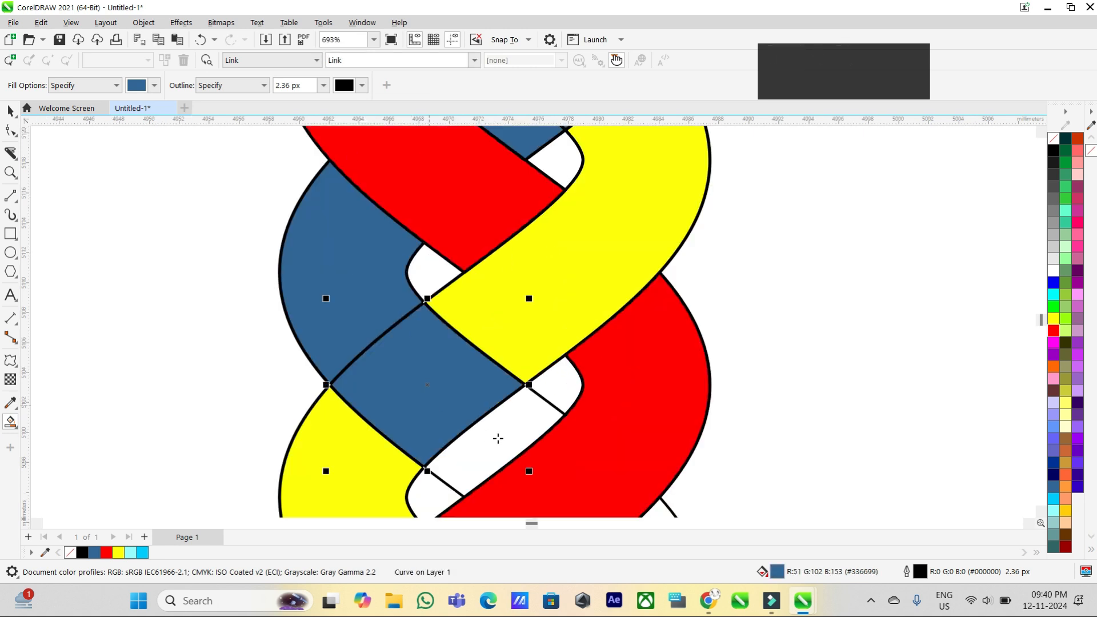
{"action": "left_click", "coordinate": [496, 435]}
- Weld the blue regions of the third strand into two continuous pieces, one lower left and one upper right
{"action": "scroll", "coordinate": [553, 410], "scroll_direction": "down", "scroll_amount": 1}
{"action": "left_click", "coordinate": [10, 111]}
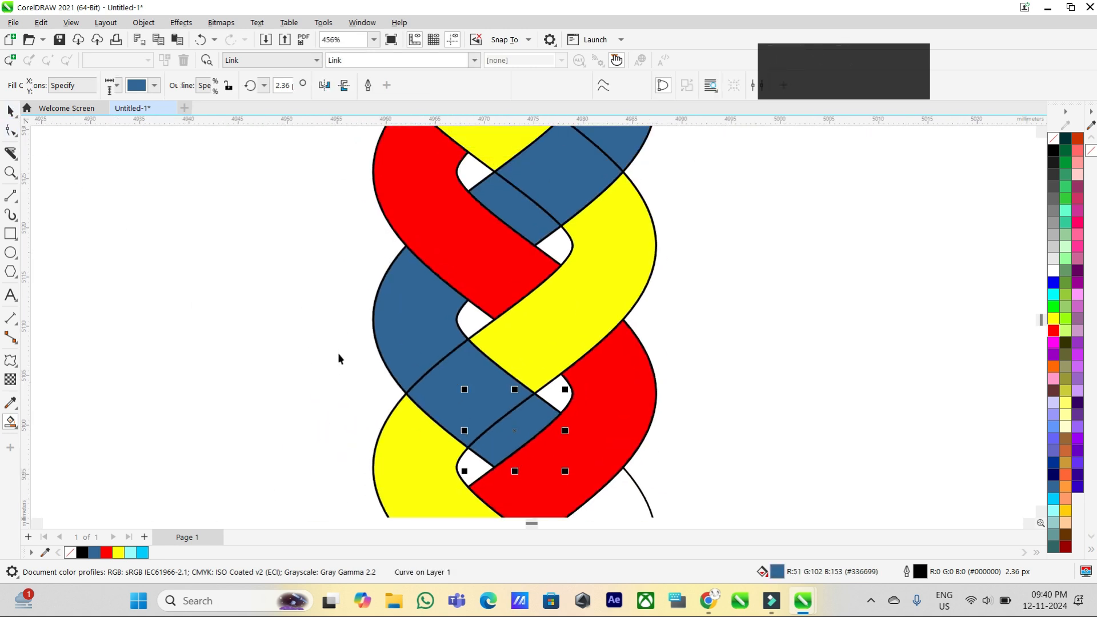
{"action": "left_click", "coordinate": [446, 380], "text": "shift"}
{"action": "left_click", "coordinate": [421, 299], "text": "shift"}
{"action": "left_click", "coordinate": [393, 86]}
{"action": "scroll", "coordinate": [482, 274], "scroll_direction": "down", "scroll_amount": 1}
{"action": "left_click", "coordinate": [504, 235]}
{"action": "left_click", "coordinate": [543, 189], "text": "shift"}
{"action": "left_click", "coordinate": [572, 172], "text": "shift"}
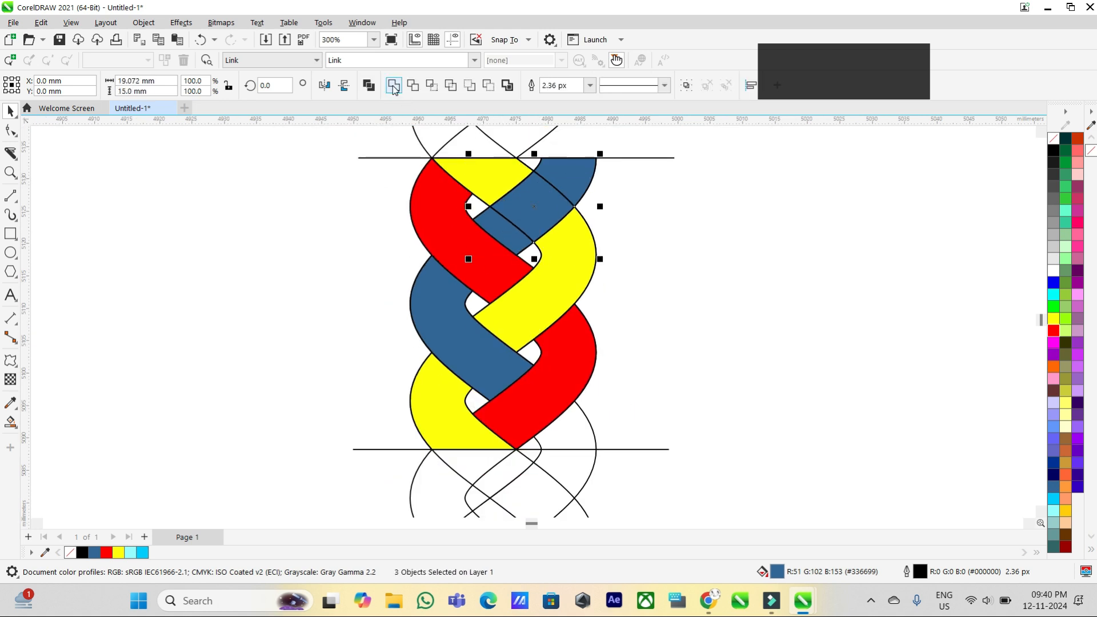
{"action": "left_click", "coordinate": [393, 85]}
- Fill both welded pieces of the third strand with light blue (#00CCFF)
{"action": "left_click", "coordinate": [1052, 499]}
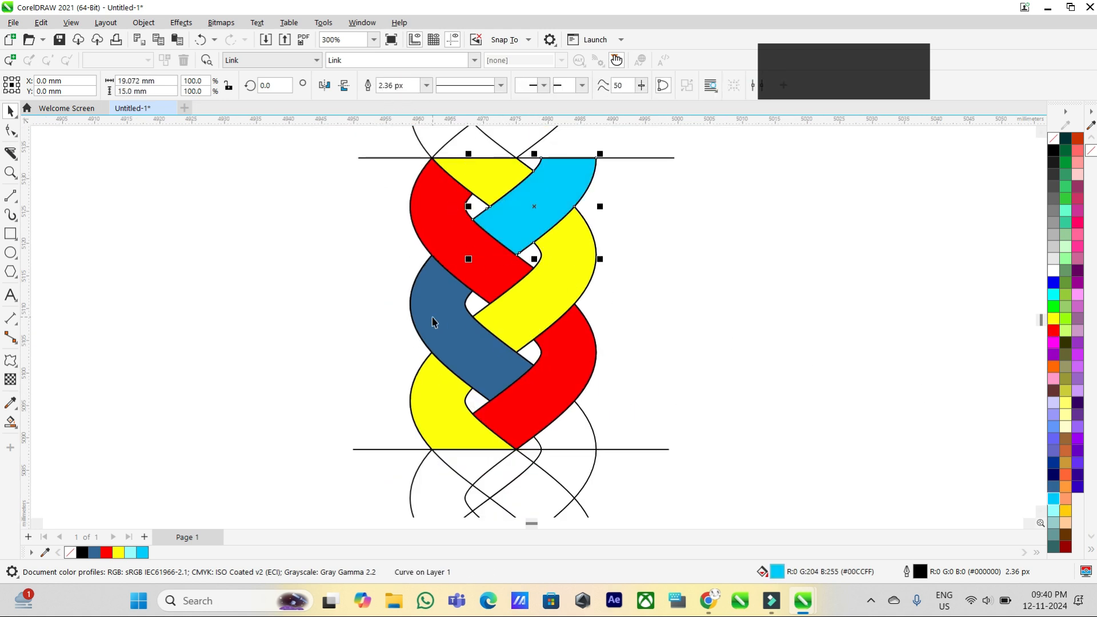
{"action": "key", "text": "Tab"}
{"action": "left_click", "coordinate": [1054, 503]}
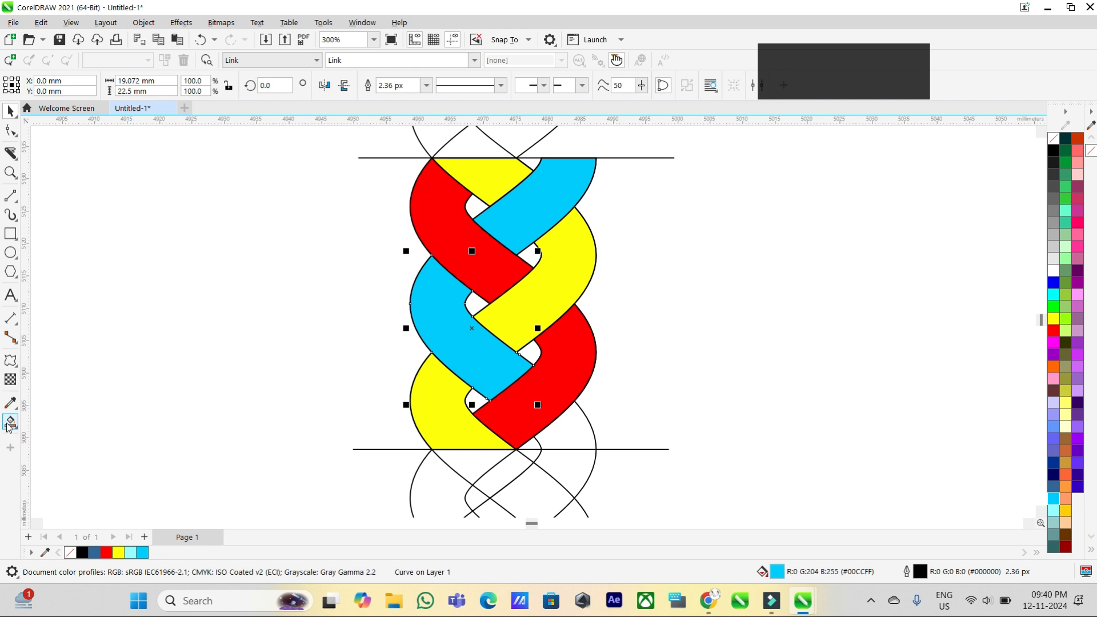
- Smart Fill the third strand's remaining region beside the lower horizontal line and colour it light blue
{"action": "left_click", "coordinate": [10, 422]}
{"action": "left_click", "coordinate": [568, 433]}
{"action": "left_click", "coordinate": [1056, 494]}
{"action": "key", "text": "space"}
{"action": "left_click", "coordinate": [132, 228]}
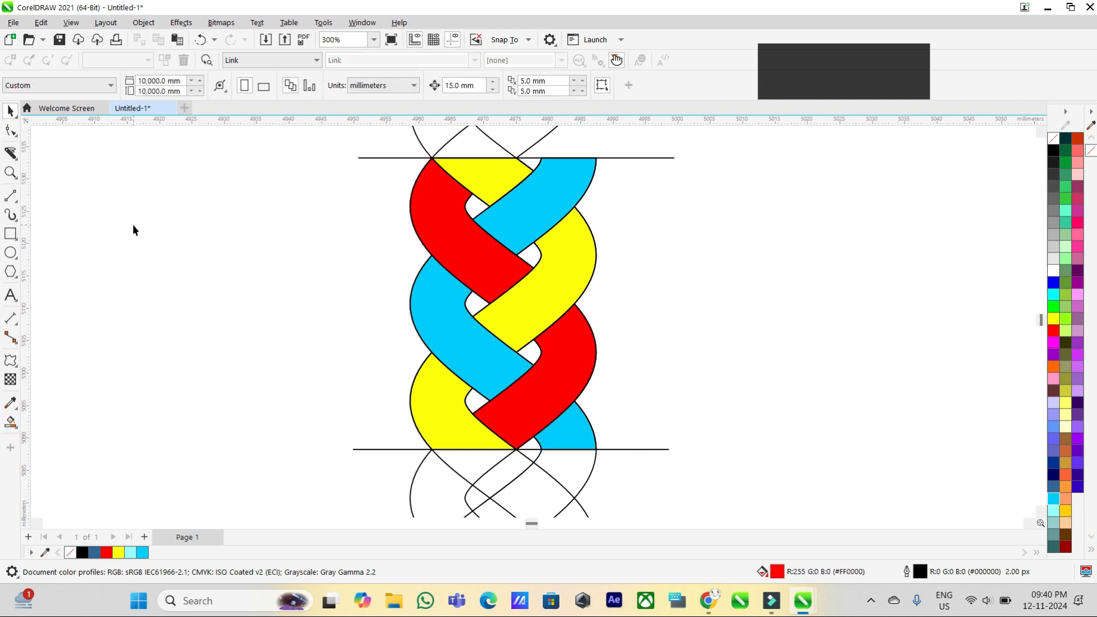
- Remove the outlines from the eight coloured braid pieces and move them clear of the construction lines
{"action": "key", "text": "F7"}
{"action": "key", "text": "space"}
{"action": "left_click_drag", "start_coordinate": [618, 474], "coordinate": [619, 474]}
{"action": "scroll", "coordinate": [378, 294], "scroll_direction": "down", "scroll_amount": 3}
{"action": "left_click_drag", "start_coordinate": [457, 306], "coordinate": [708, 294]}
{"action": "scroll", "coordinate": [651, 246], "scroll_direction": "down", "scroll_amount": 3}
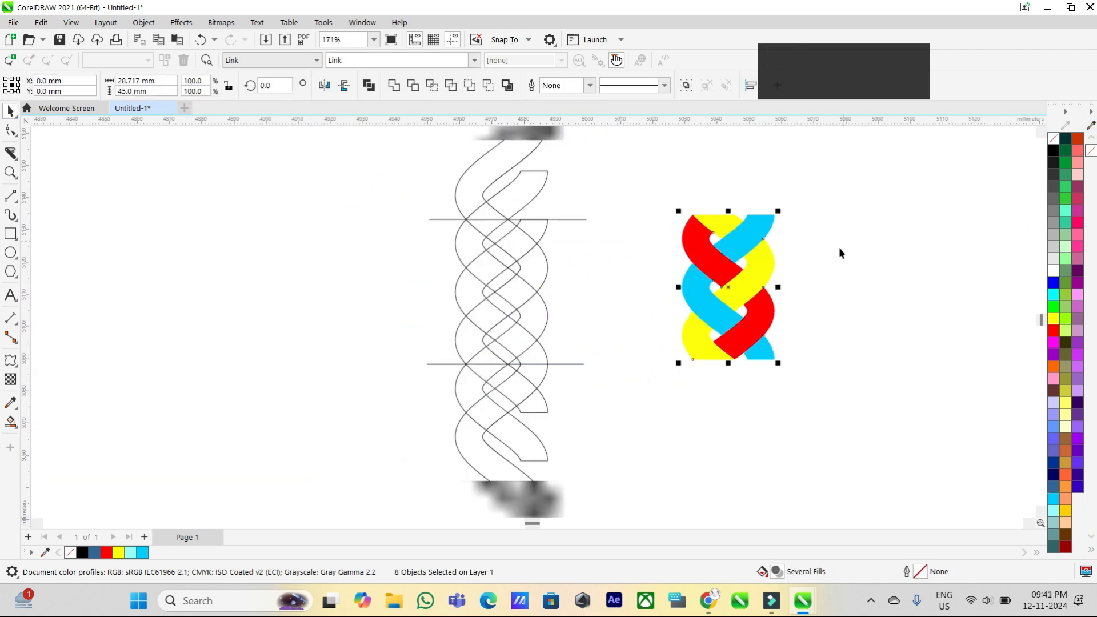
- Delete the construction curves and horizontal lines, and group the eight braid pieces
{"action": "left_click_drag", "start_coordinate": [447, 145], "coordinate": [605, 443]}
{"action": "key", "text": "Delete"}
{"action": "left_click_drag", "start_coordinate": [619, 196], "coordinate": [759, 357]}
{"action": "key", "text": "ctrl+g"}
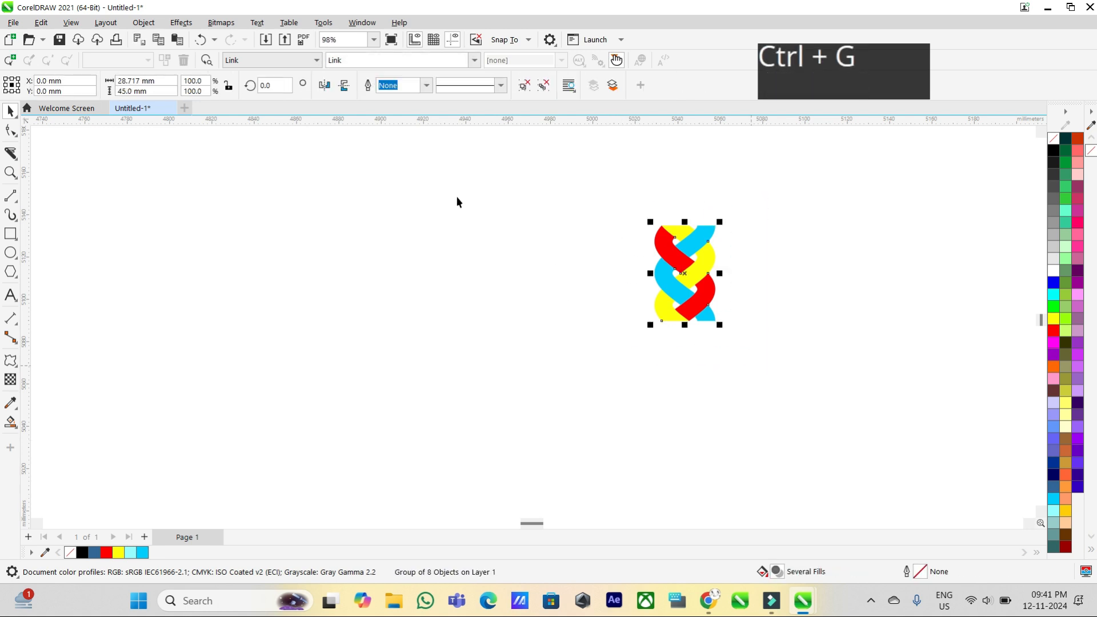
- Rotate the braid group by 90 degrees and place it beneath the title text
{"action": "left_click", "coordinate": [279, 85]}
{"action": "type", "text": "90"}
{"action": "key", "text": "Return"}
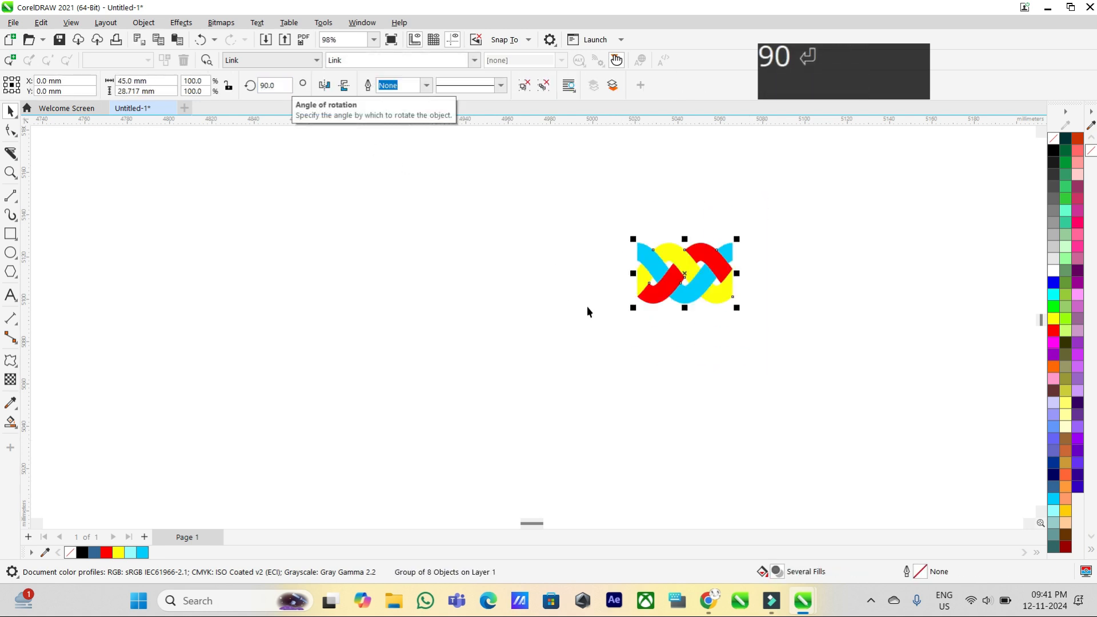
{"action": "left_click_drag", "start_coordinate": [686, 276], "coordinate": [542, 194]}
{"action": "scroll", "coordinate": [542, 194], "scroll_direction": "down", "scroll_amount": 2}
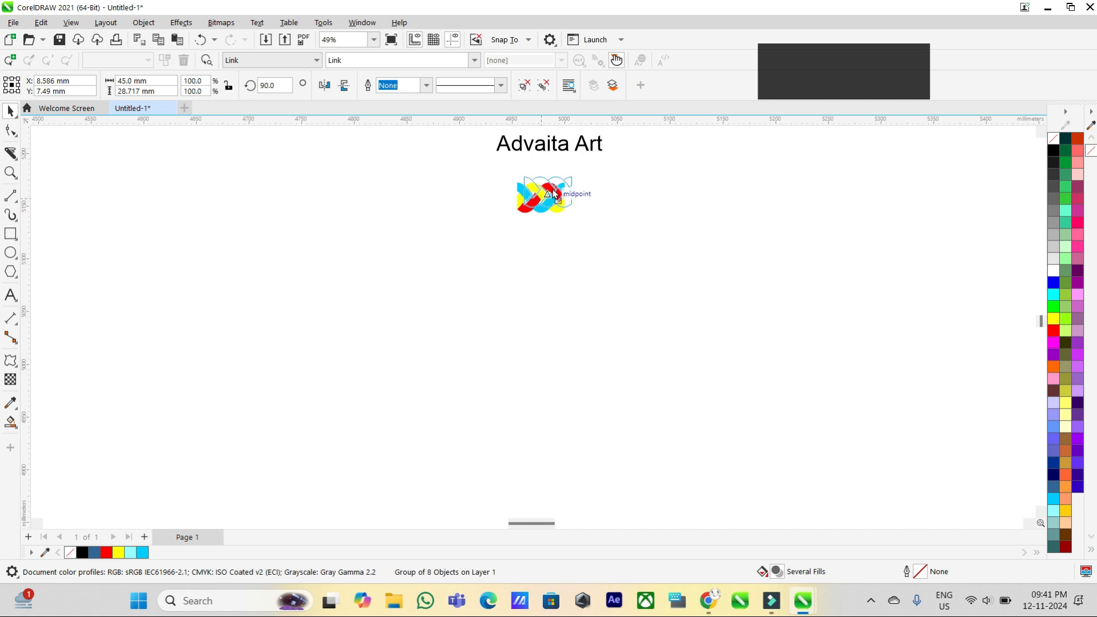
- Draw an unfilled circle about 159 mm wide beneath the braid and add a concentric copy about 108 mm wide
{"action": "left_click", "coordinate": [10, 252]}
{"action": "left_click_drag", "start_coordinate": [435, 257], "coordinate": [626, 448]}
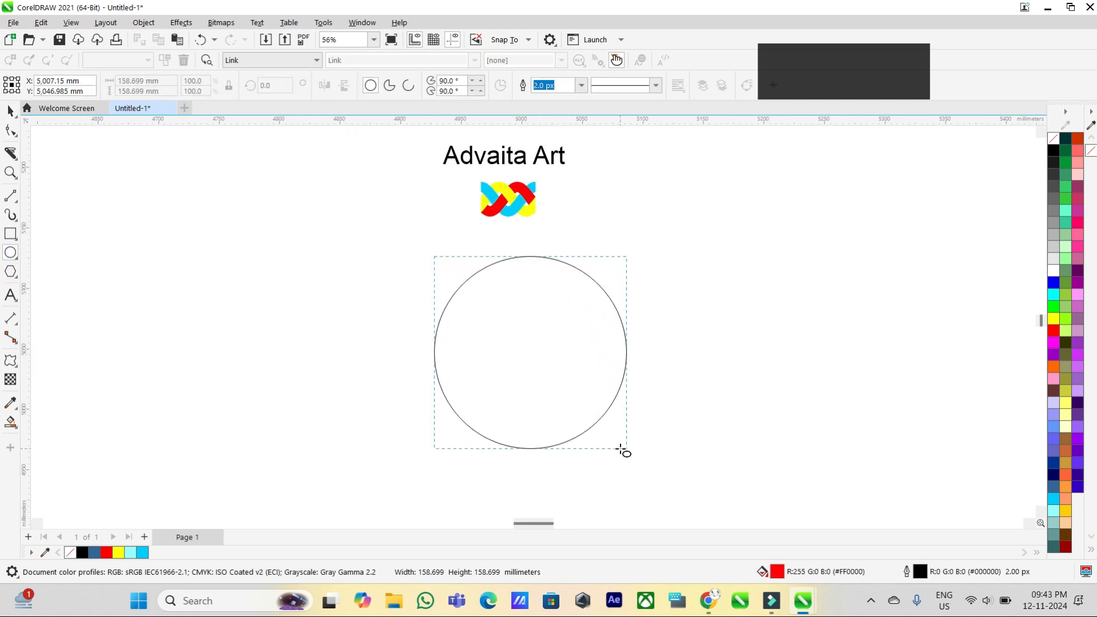
{"action": "left_click", "coordinate": [1054, 139]}
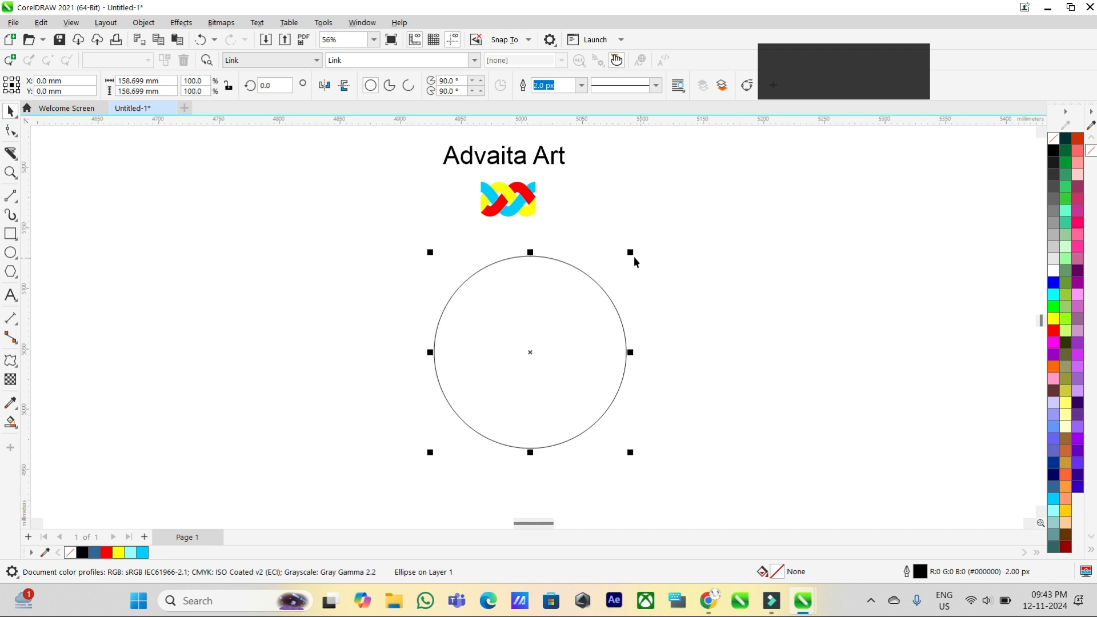
{"action": "left_click_drag", "start_coordinate": [630, 253], "coordinate": [626, 288]}
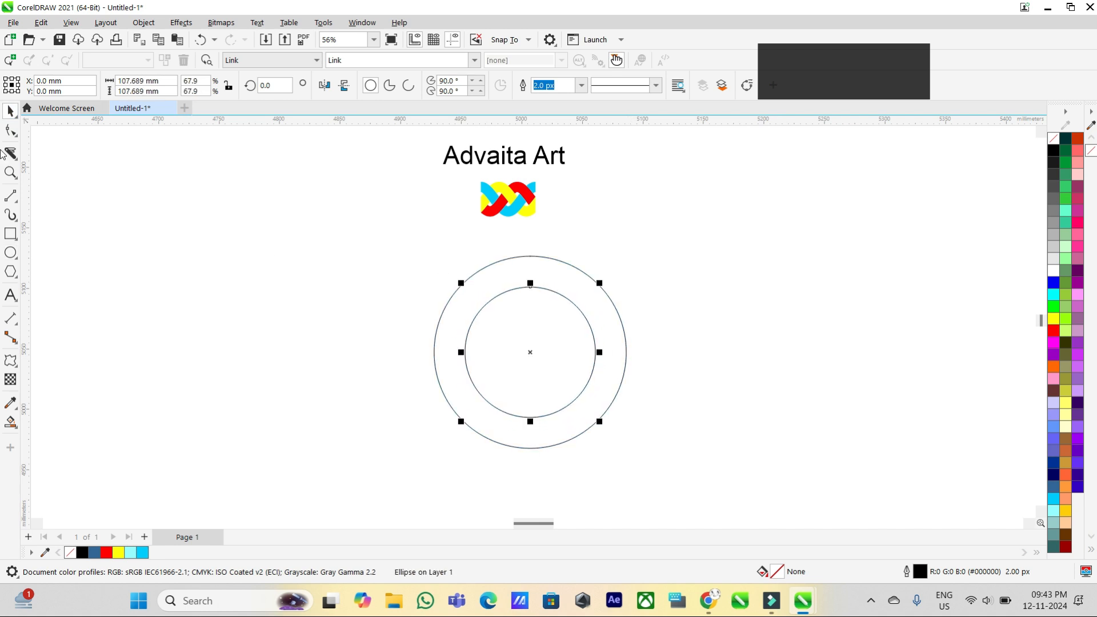
- Group the two concentric circles and position them directly beneath the braid
{"action": "left_click_drag", "start_coordinate": [343, 222], "coordinate": [655, 468]}
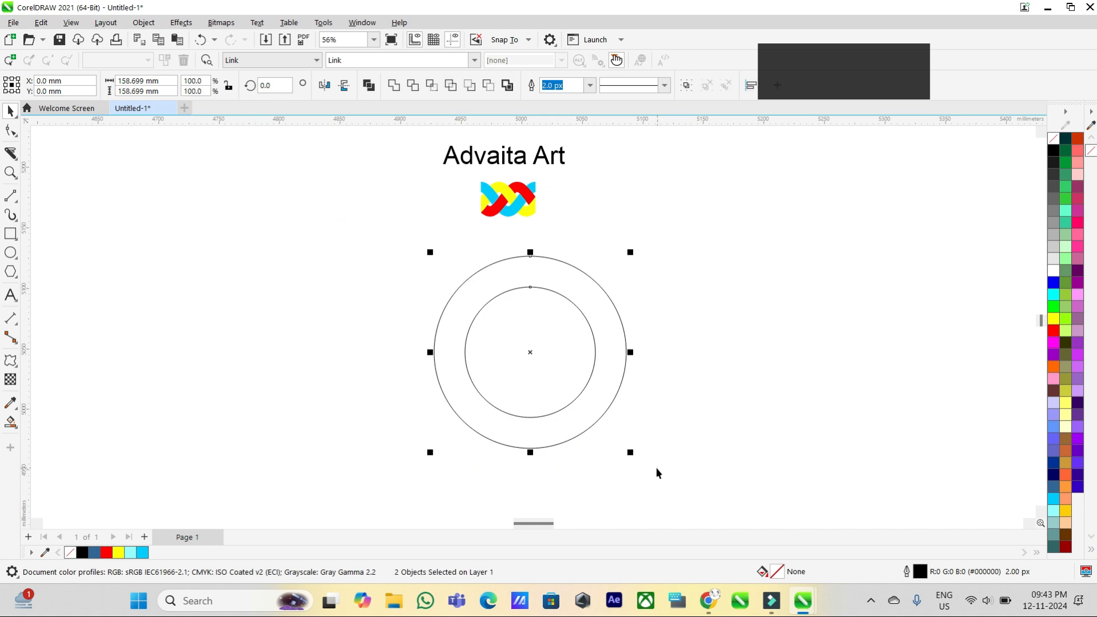
{"action": "key", "text": "ctrl+g"}
{"action": "left_click_drag", "start_coordinate": [530, 352], "coordinate": [508, 331]}
{"action": "left_click", "coordinate": [657, 307]}
- Draw a horizontal line extending past both sides of the circles and centre it on the circle group
{"action": "left_click", "coordinate": [14, 219]}
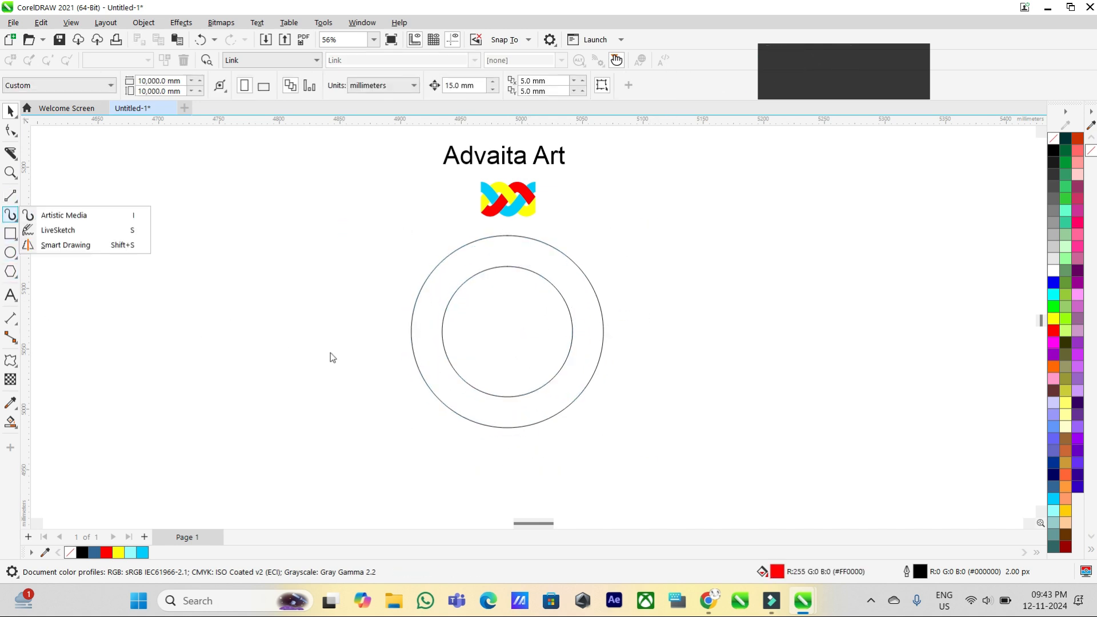
{"action": "left_click_drag", "start_coordinate": [379, 321], "coordinate": [618, 327]}
{"action": "left_click", "coordinate": [9, 197]}
{"action": "key", "text": "space"}
{"action": "left_click", "coordinate": [565, 400], "text": "shift"}
{"action": "key", "text": "e"}
{"action": "key", "text": "c"}
{"action": "left_click", "coordinate": [657, 372]}
- Duplicate the horizontal line with a 30-degree clockwise rotation and repeat until six lines divide the circles into twelve sectors
{"action": "left_click", "coordinate": [601, 342]}
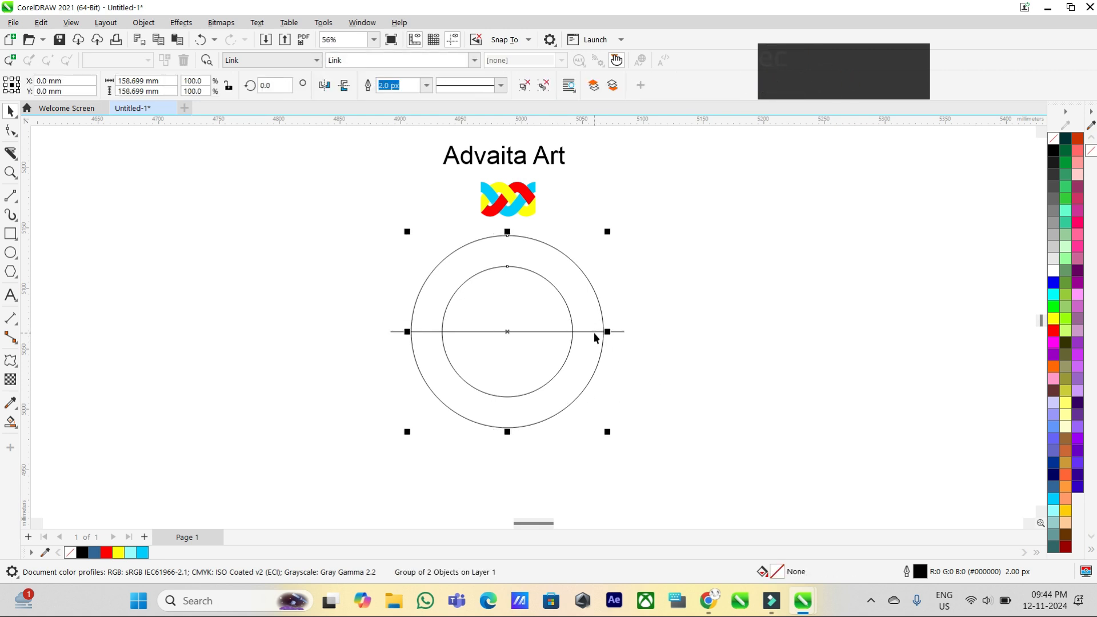
{"action": "left_click", "coordinate": [594, 332]}
{"action": "left_click", "coordinate": [603, 332]}
{"action": "left_click_drag", "start_coordinate": [630, 338], "coordinate": [611, 409]}
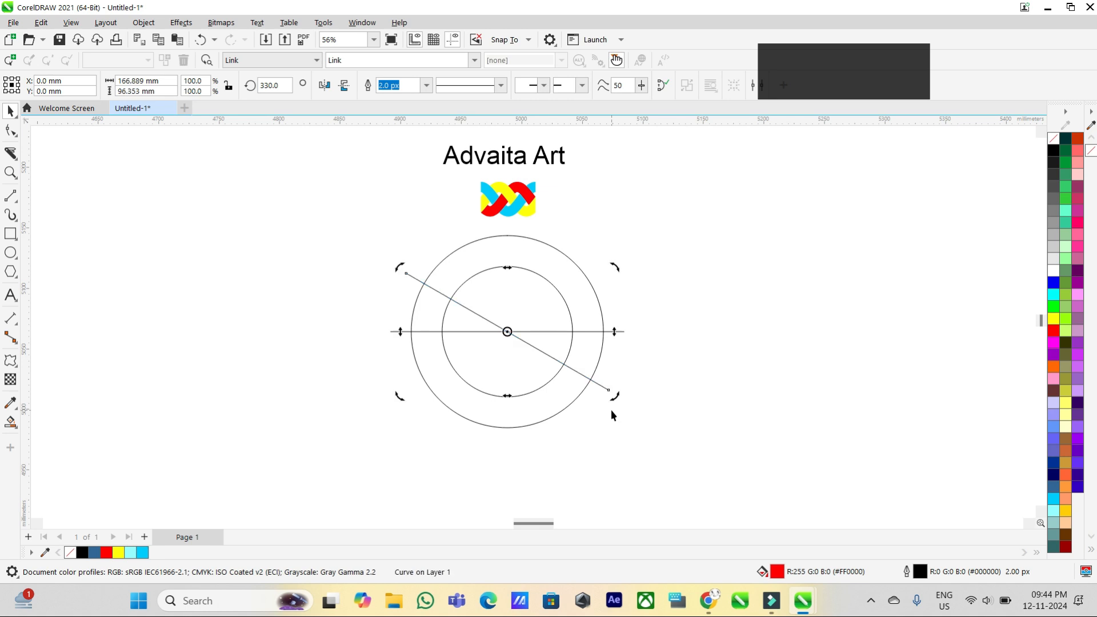
{"action": "key", "text": "ctrl+r"}
{"action": "key", "text": "ctrl+r"}
{"action": "key", "text": "ctrl+r"}
{"action": "key", "text": "ctrl+r"}
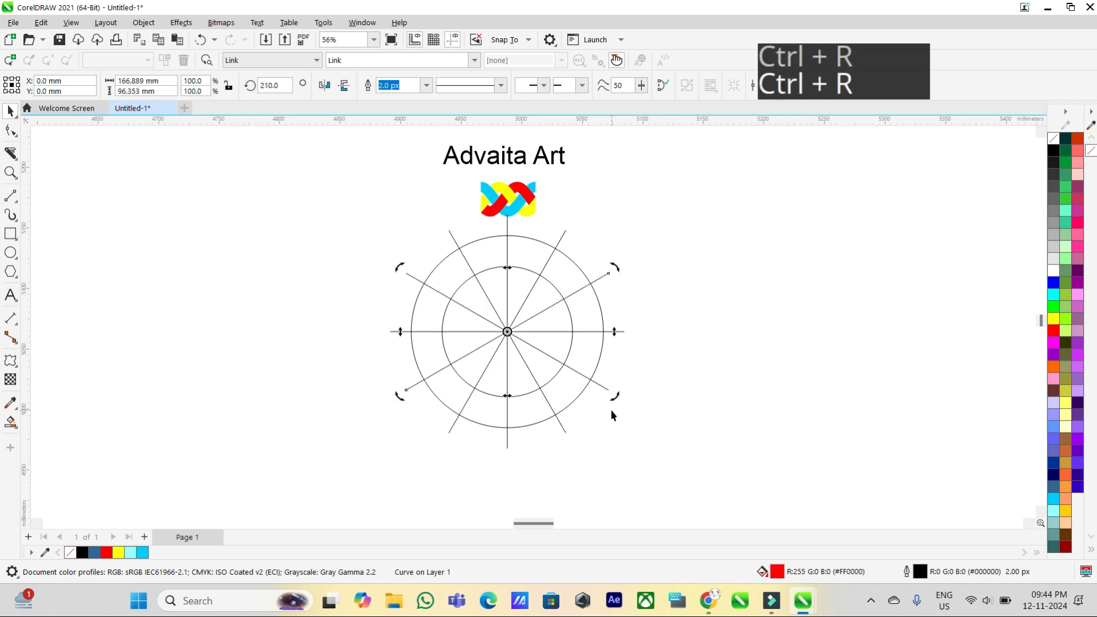
- Rotate the circles and all six lines together 15 degrees clockwise so one sector sits centred beneath the braid
{"action": "left_click_drag", "start_coordinate": [314, 195], "coordinate": [426, 339]}
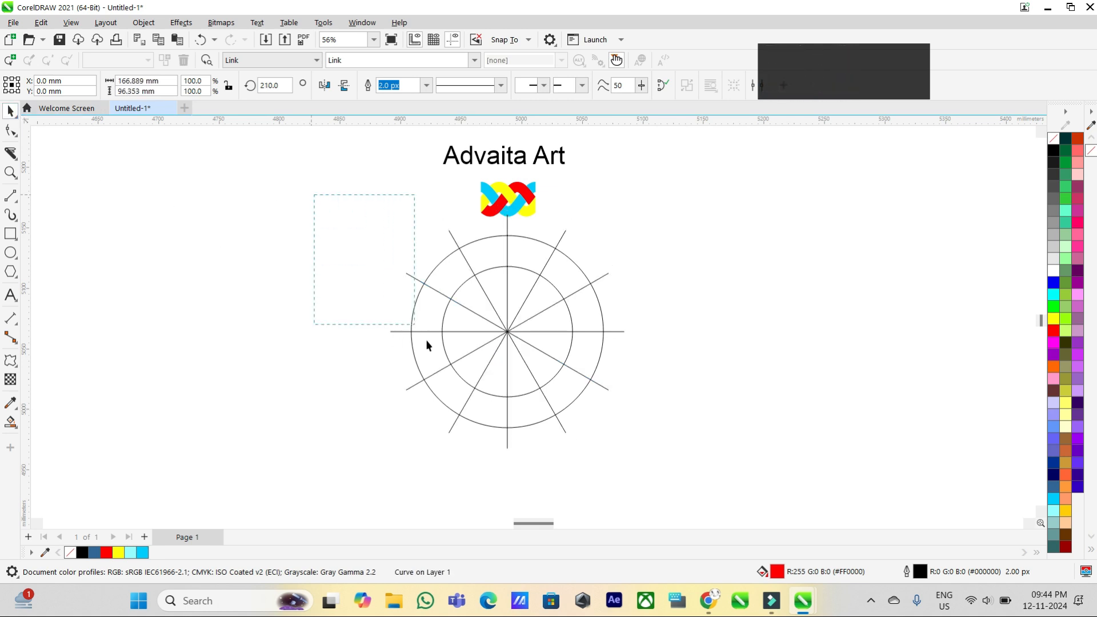
{"action": "left_click_drag", "start_coordinate": [598, 464], "coordinate": [646, 477]}
{"action": "left_click", "coordinate": [519, 331]}
{"action": "left_click_drag", "start_coordinate": [632, 210], "coordinate": [642, 238]}
{"action": "left_click", "coordinate": [272, 263]}
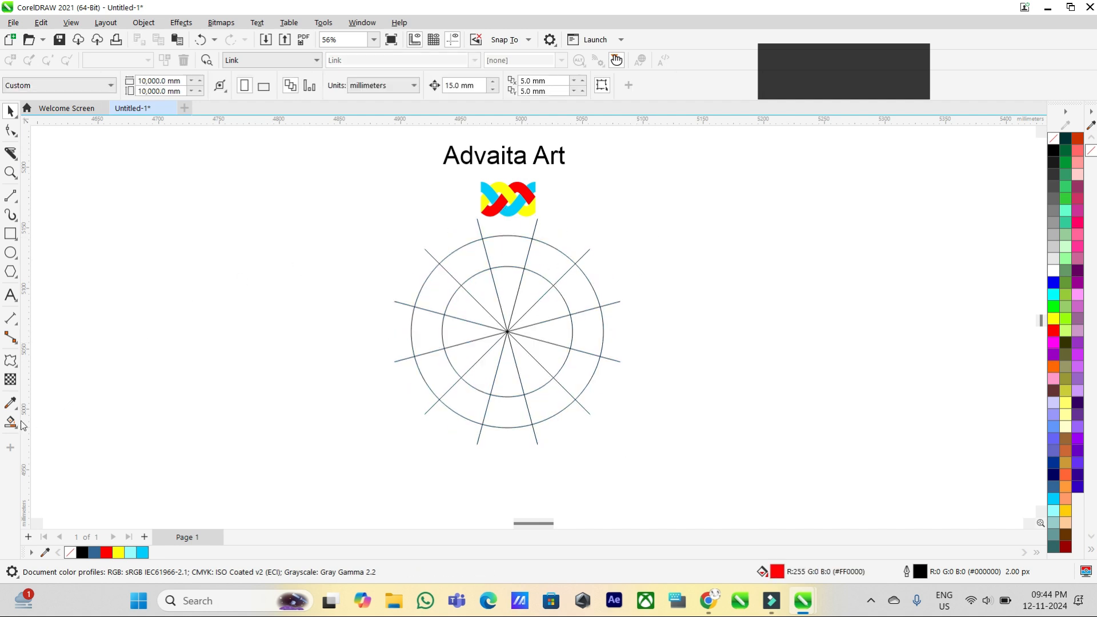
- Smart Fill the ring segment directly beneath the braid with blue
{"action": "left_click", "coordinate": [12, 427]}
{"action": "left_click", "coordinate": [45, 445]}
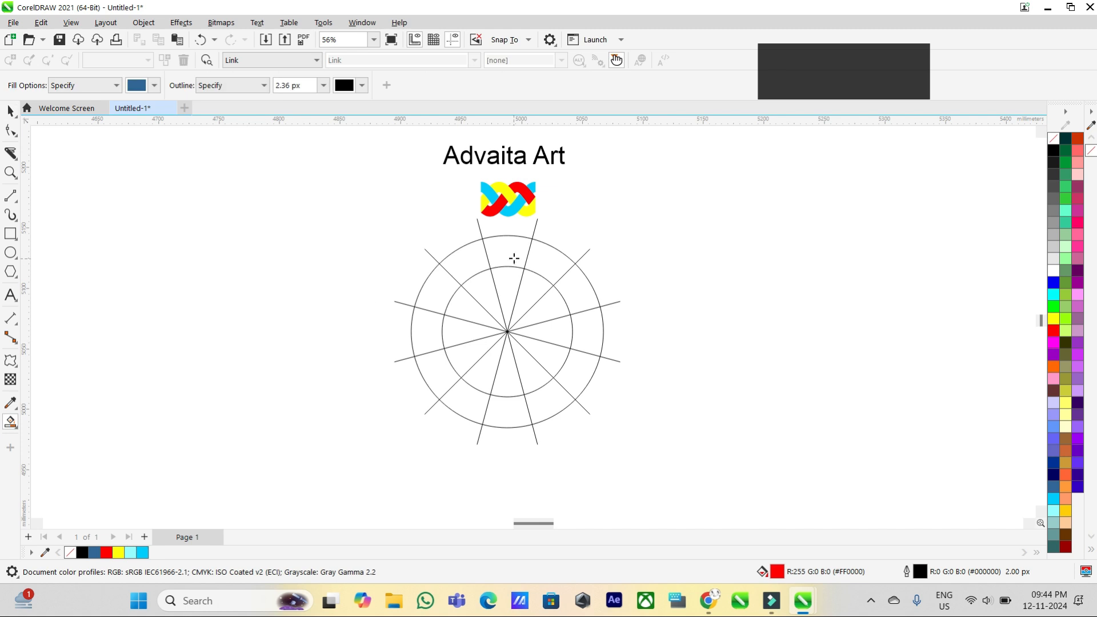
{"action": "left_click", "coordinate": [510, 252]}
- Apply an envelope to the braid group using the shape of the blue ring segment
{"action": "left_click", "coordinate": [11, 112]}
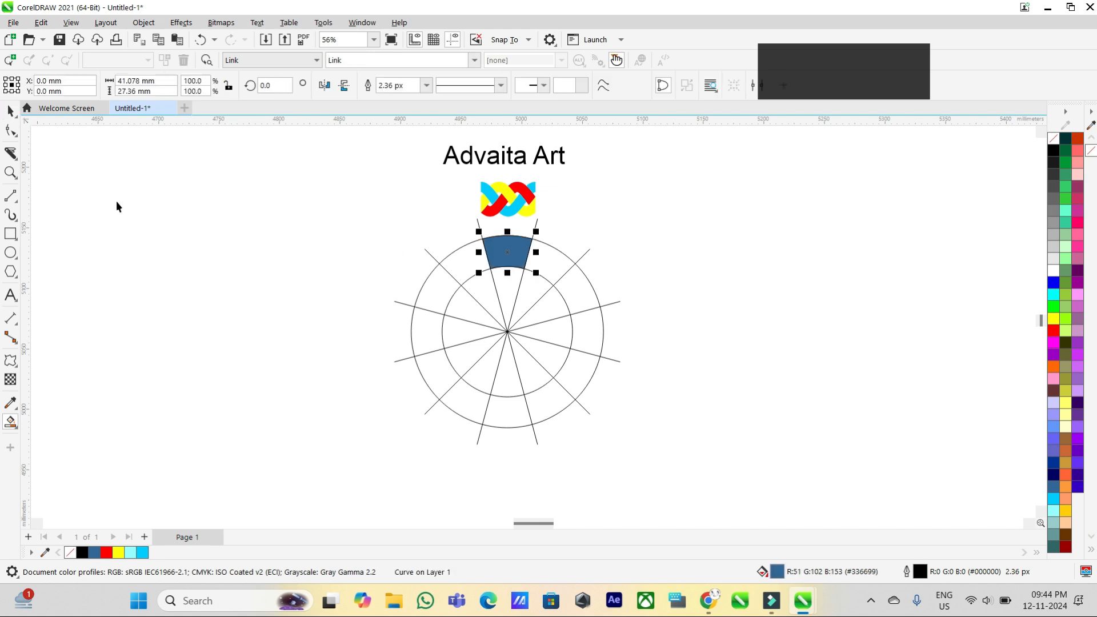
{"action": "left_click", "coordinate": [467, 219]}
{"action": "left_click", "coordinate": [502, 207]}
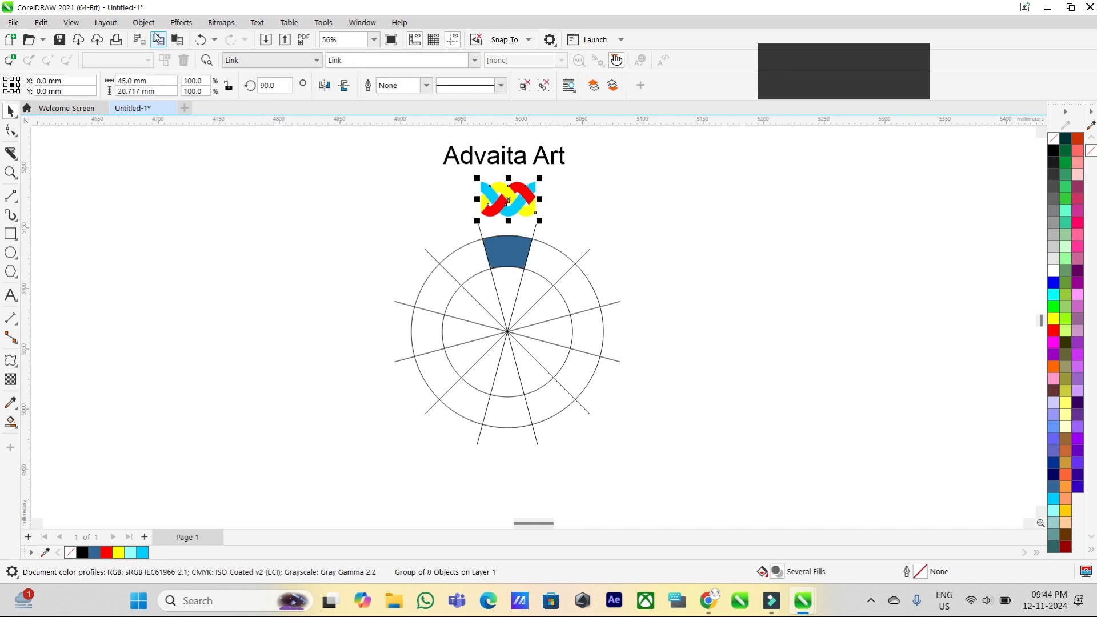
{"action": "left_click", "coordinate": [182, 23]}
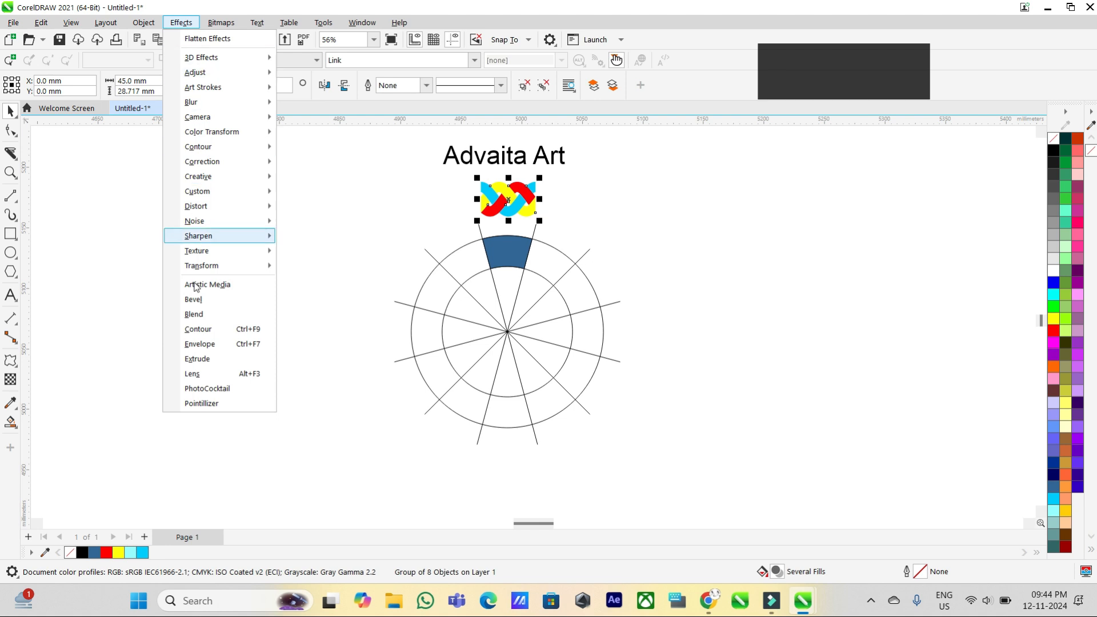
{"action": "left_click", "coordinate": [200, 344]}
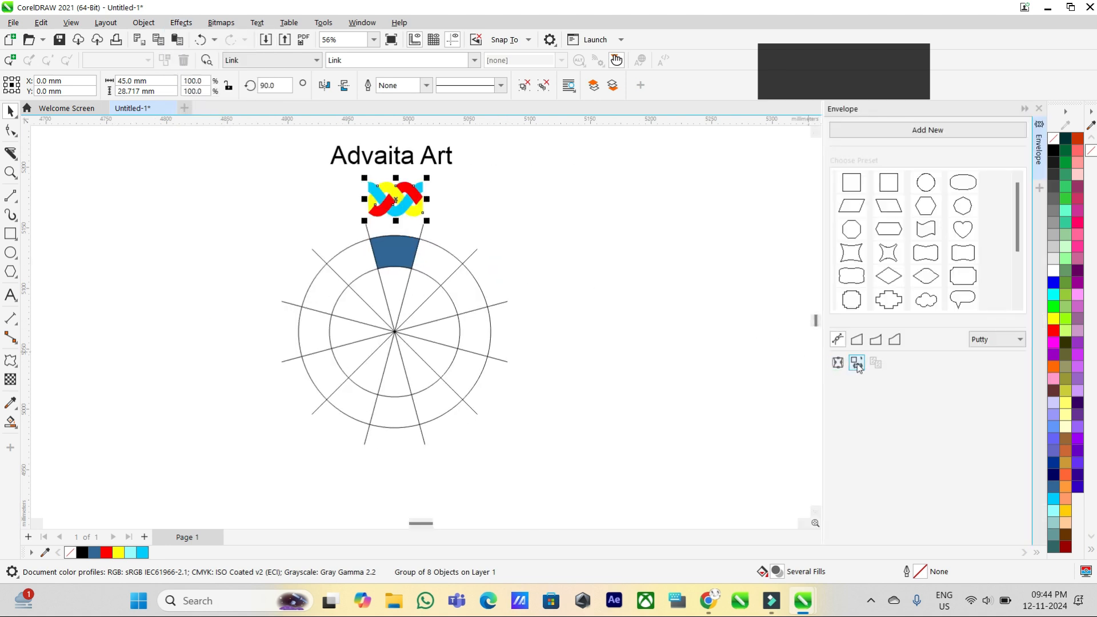
{"action": "left_click", "coordinate": [384, 249]}
{"action": "left_click", "coordinate": [10, 111]}
- Centre the enveloped braid on the blue ring segment, delete that segment and close the Envelope settings
{"action": "left_click", "coordinate": [384, 207]}
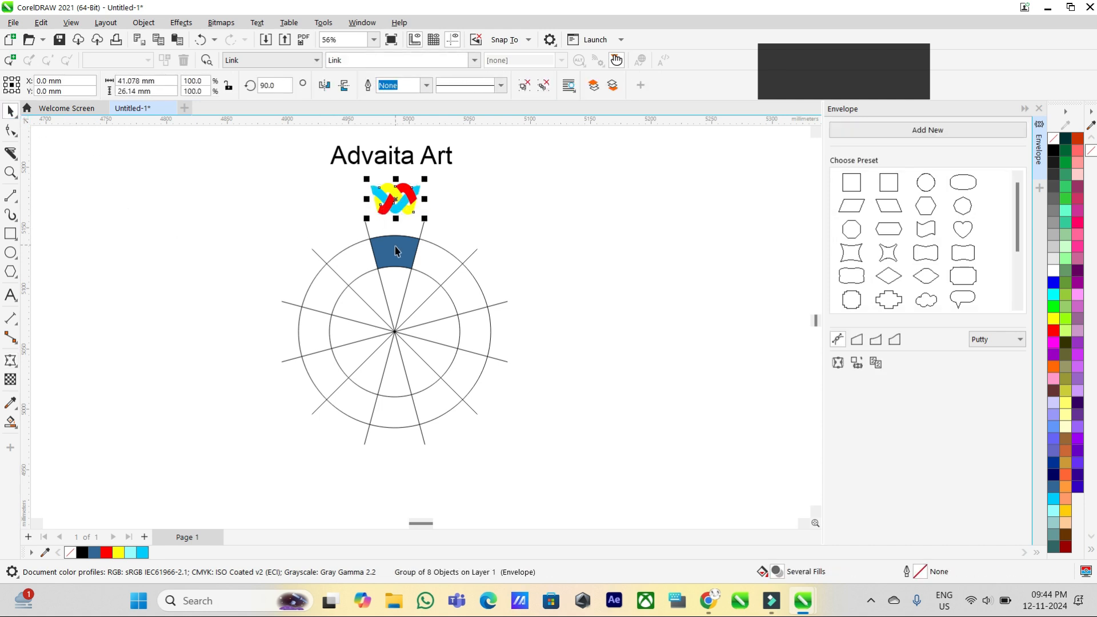
{"action": "left_click", "coordinate": [395, 251], "text": "shift"}
{"action": "key", "text": "e"}
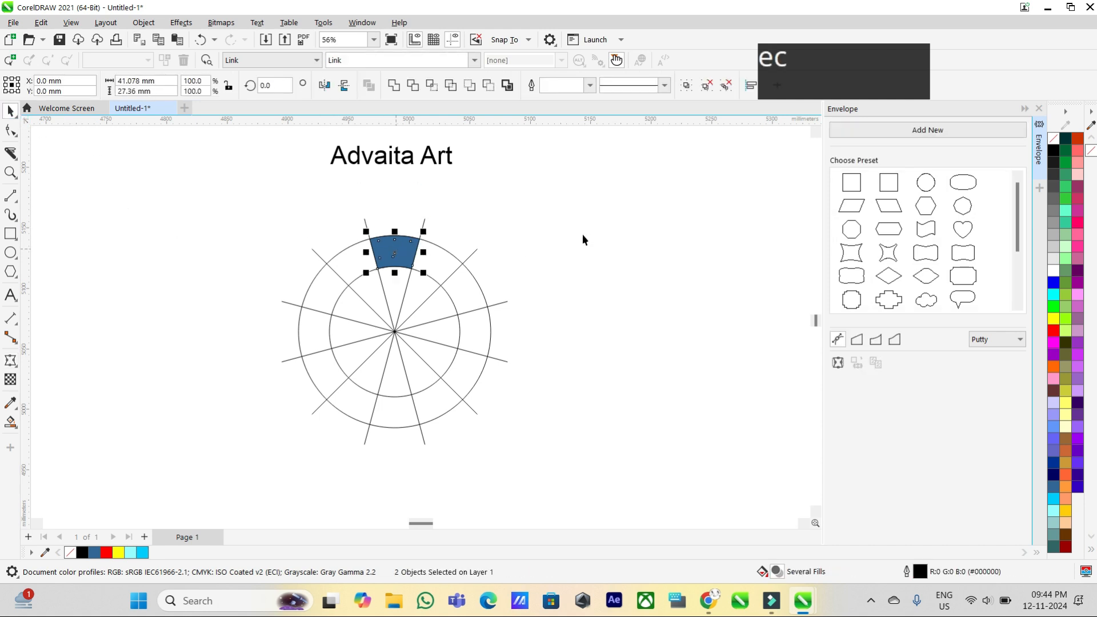
{"action": "left_click", "coordinate": [414, 255]}
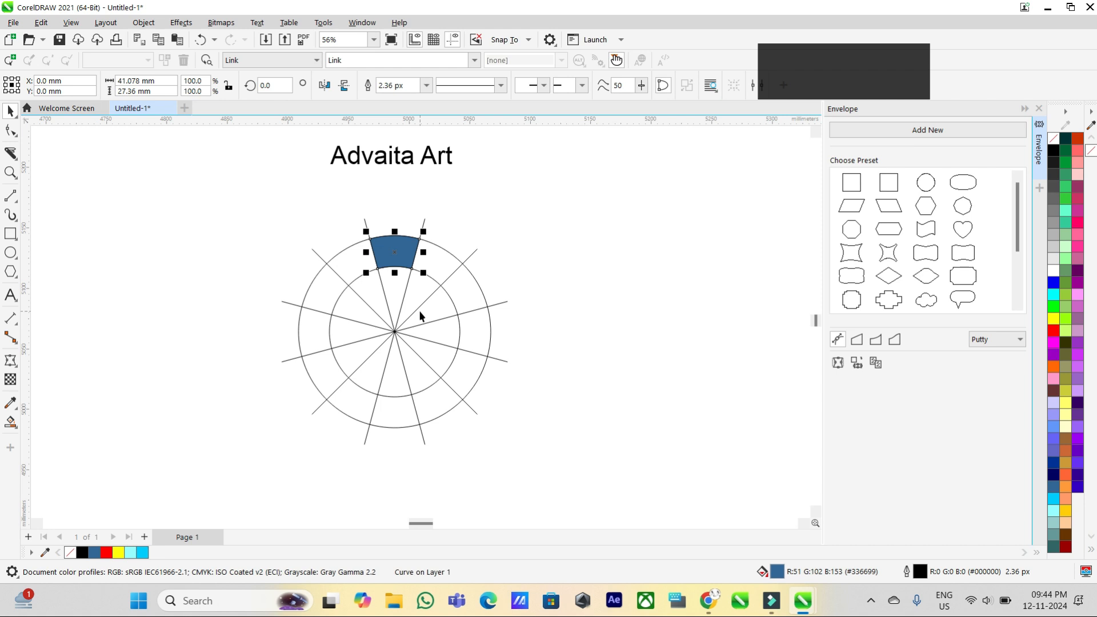
{"action": "key", "text": "Delete"}
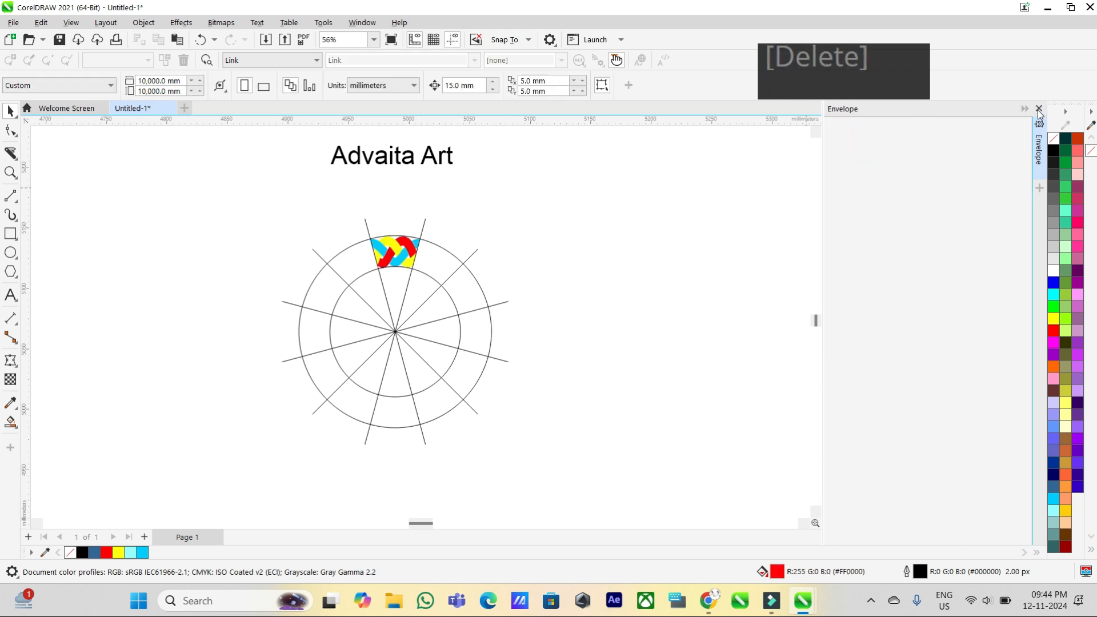
{"action": "left_click", "coordinate": [1038, 108]}
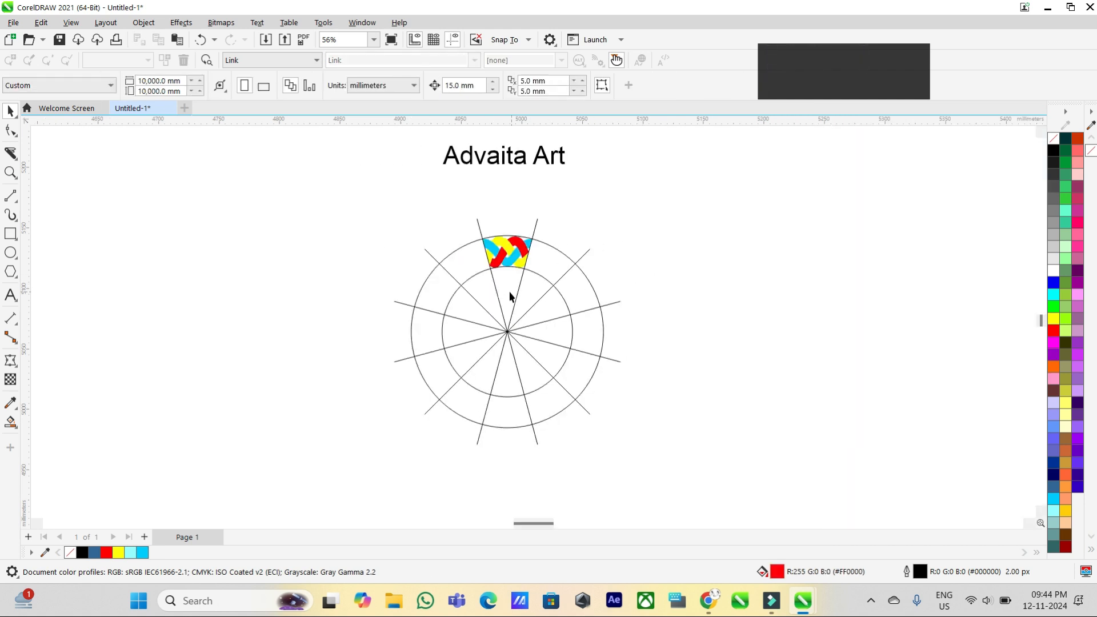
- Move the enveloped braid's centre of rotation to the common centre of the circles
{"action": "left_click", "coordinate": [505, 268]}
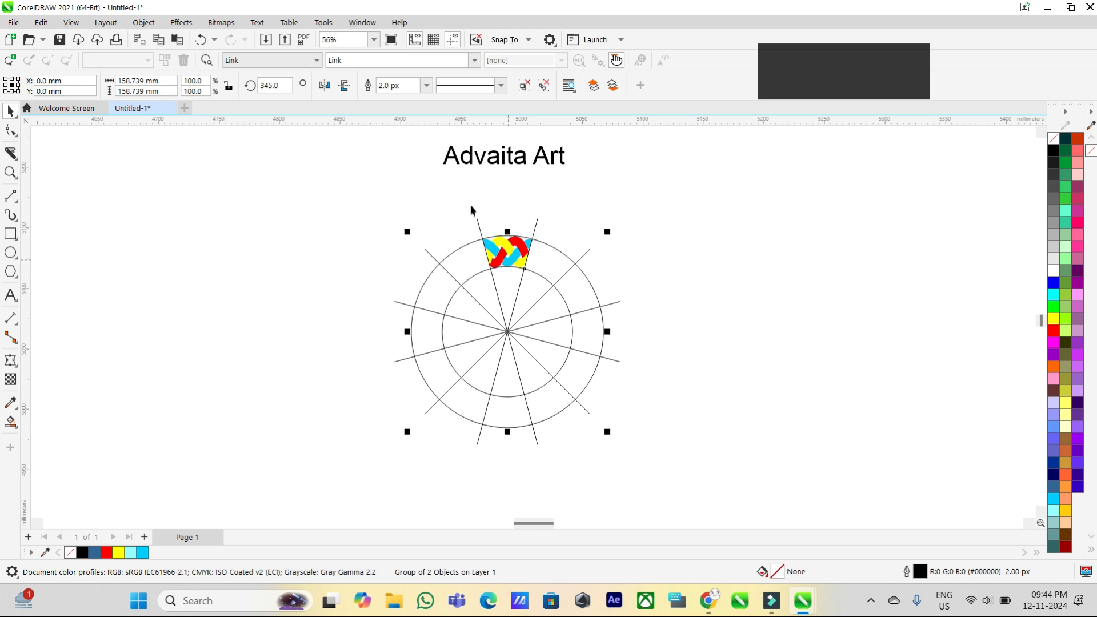
{"action": "left_click_drag", "start_coordinate": [550, 280], "coordinate": [551, 280]}
{"action": "left_click", "coordinate": [509, 264]}
{"action": "left_click_drag", "start_coordinate": [508, 251], "coordinate": [506, 331]}
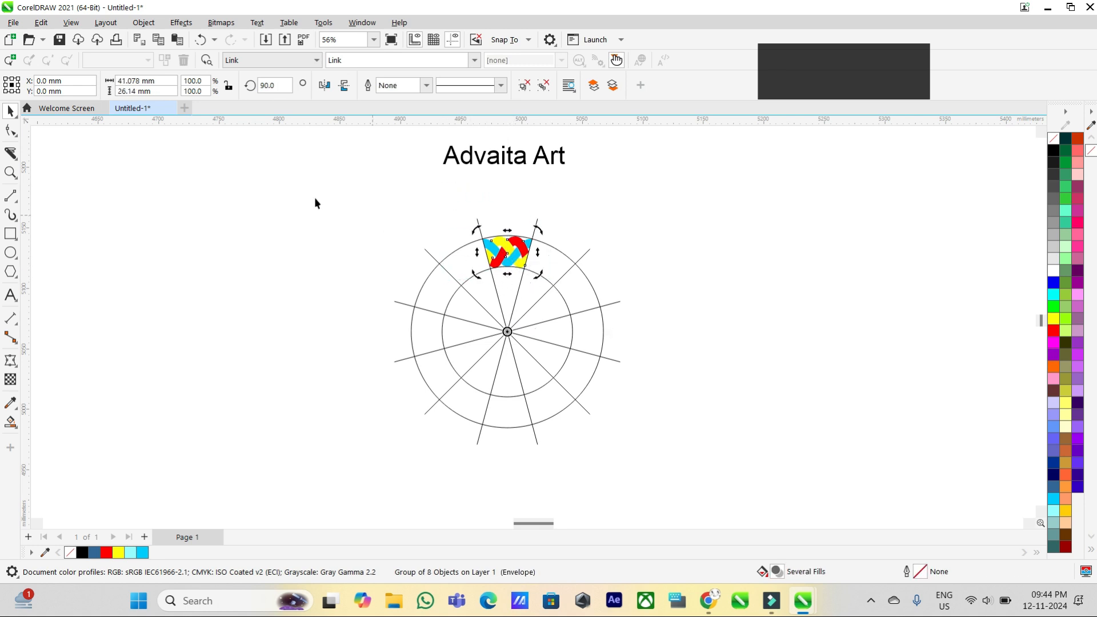
- Move the curved braid segment off the construction circles and lines, delete them, and move the segment back beneath the title
{"action": "key", "text": "ctrl+z"}
{"action": "left_click_drag", "start_coordinate": [421, 203], "coordinate": [553, 290]}
{"action": "left_click_drag", "start_coordinate": [512, 249], "coordinate": [640, 205]}
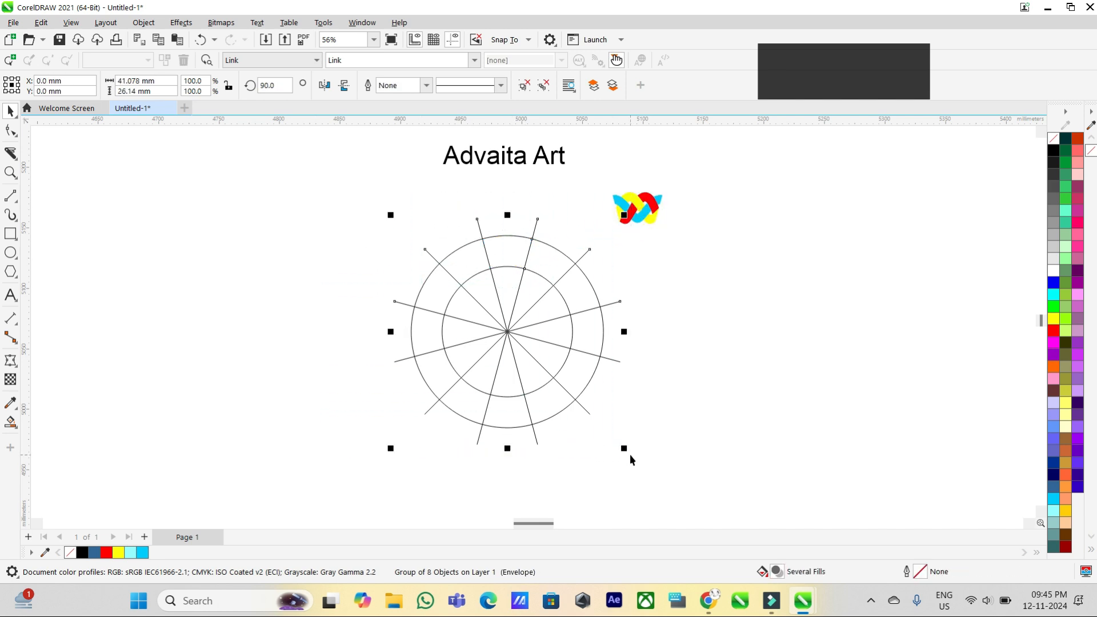
{"action": "key", "text": "Delete"}
{"action": "left_click_drag", "start_coordinate": [623, 224], "coordinate": [490, 242]}
- Duplicate the curved braid segment with a 30-degree clockwise rotation about its offset centre and repeat it around the ring
{"action": "left_click", "coordinate": [514, 226]}
{"action": "left_click_drag", "start_coordinate": [535, 206], "coordinate": [601, 307]}
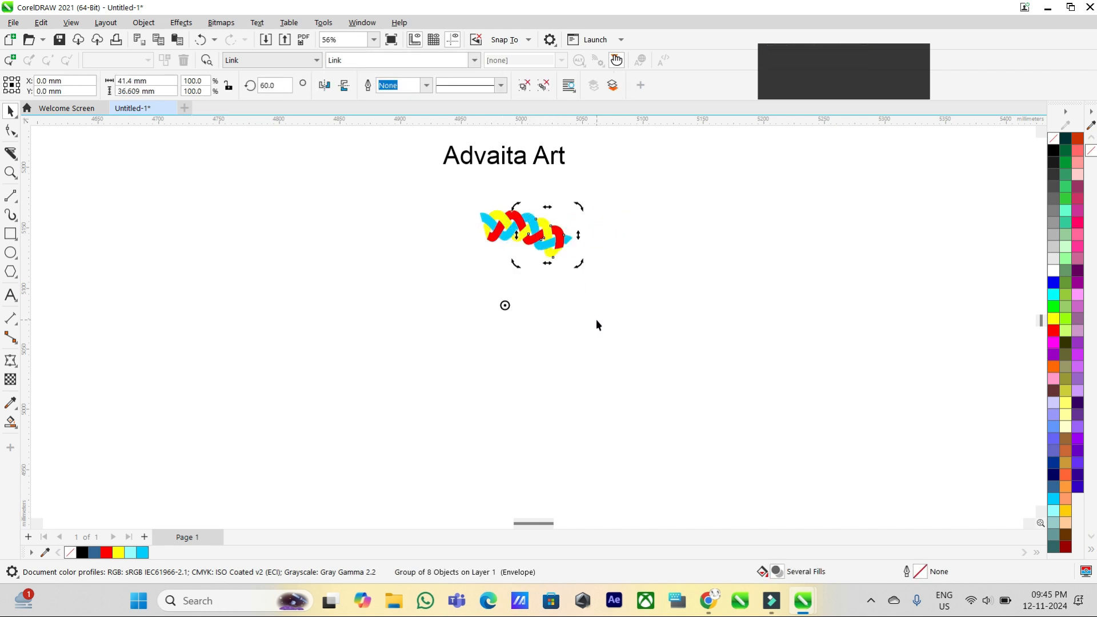
{"action": "key", "text": "ctrl+r"}
{"action": "key", "text": "ctrl+r"}
{"action": "key", "text": "ctrl+r"}
{"action": "key", "text": "ctrl+r"}
{"action": "key", "text": "ctrl+r"}
{"action": "key", "text": "ctrl+r"}
{"action": "key", "text": "ctrl+r"}
{"action": "key", "text": "ctrl+r"}
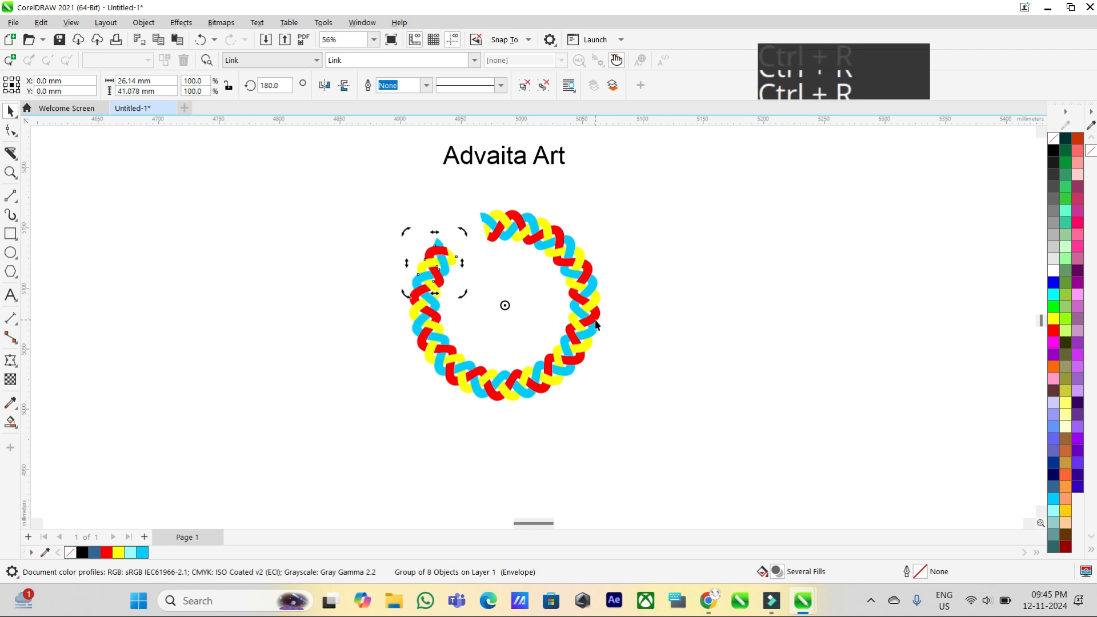